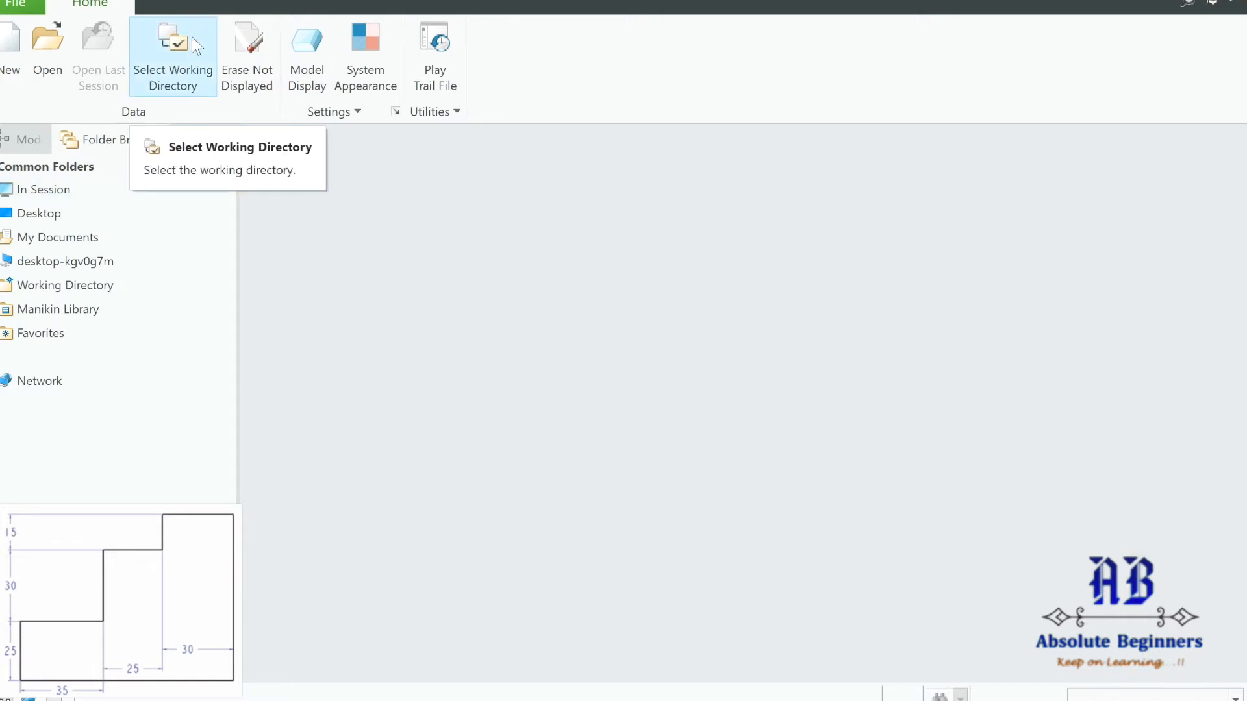
Set the working directory to the Documents > PTC_CREO_Lectures folder.
{"action": "left_click", "coordinate": [192, 36]}
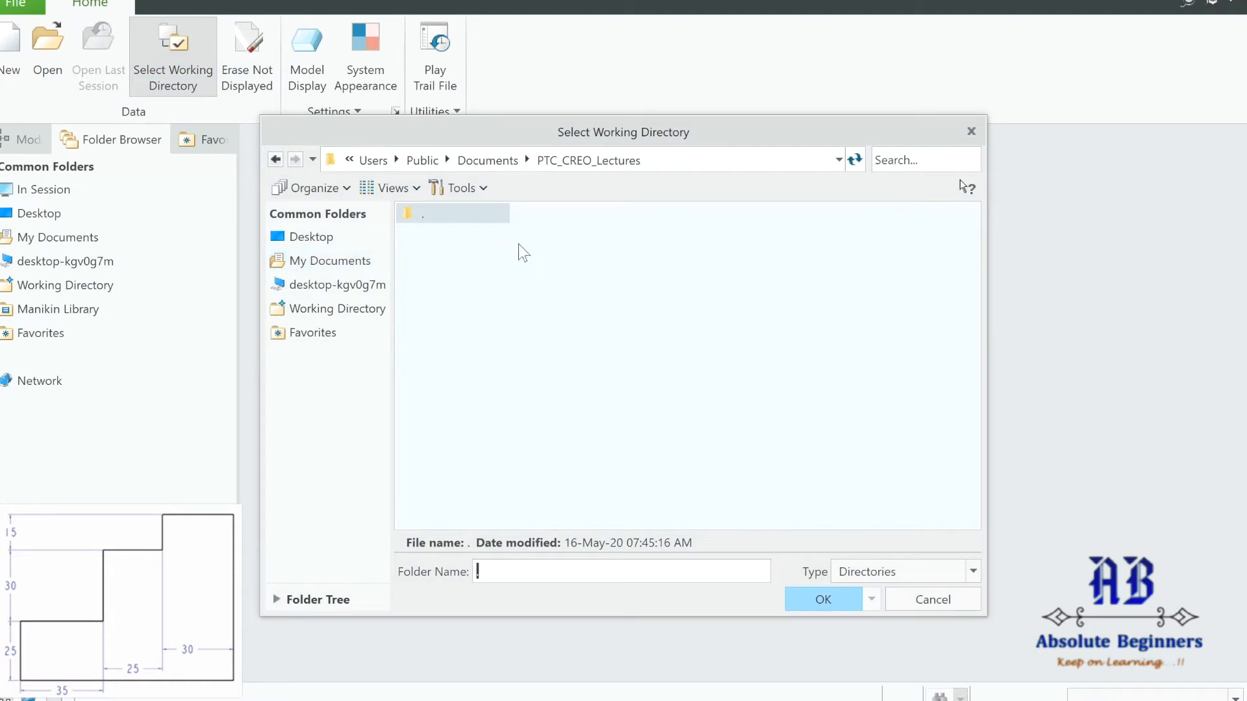
{"action": "left_click", "coordinate": [481, 161]}
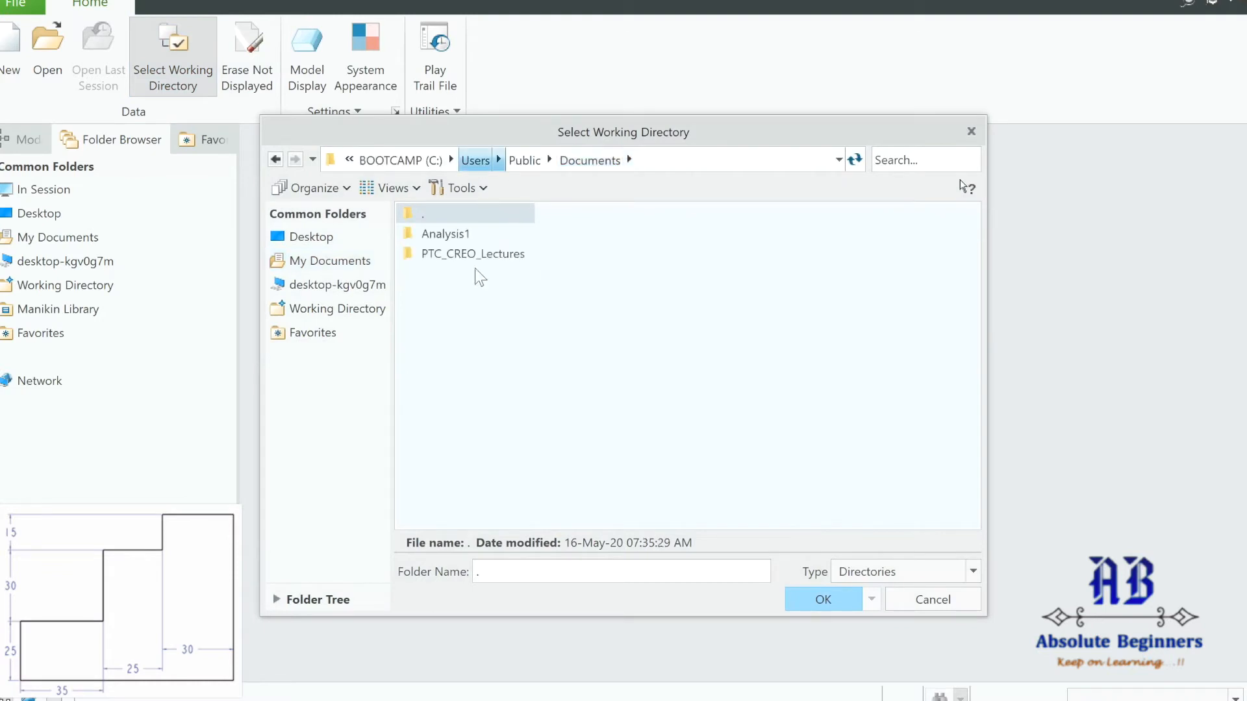
{"action": "double_click", "coordinate": [473, 253]}
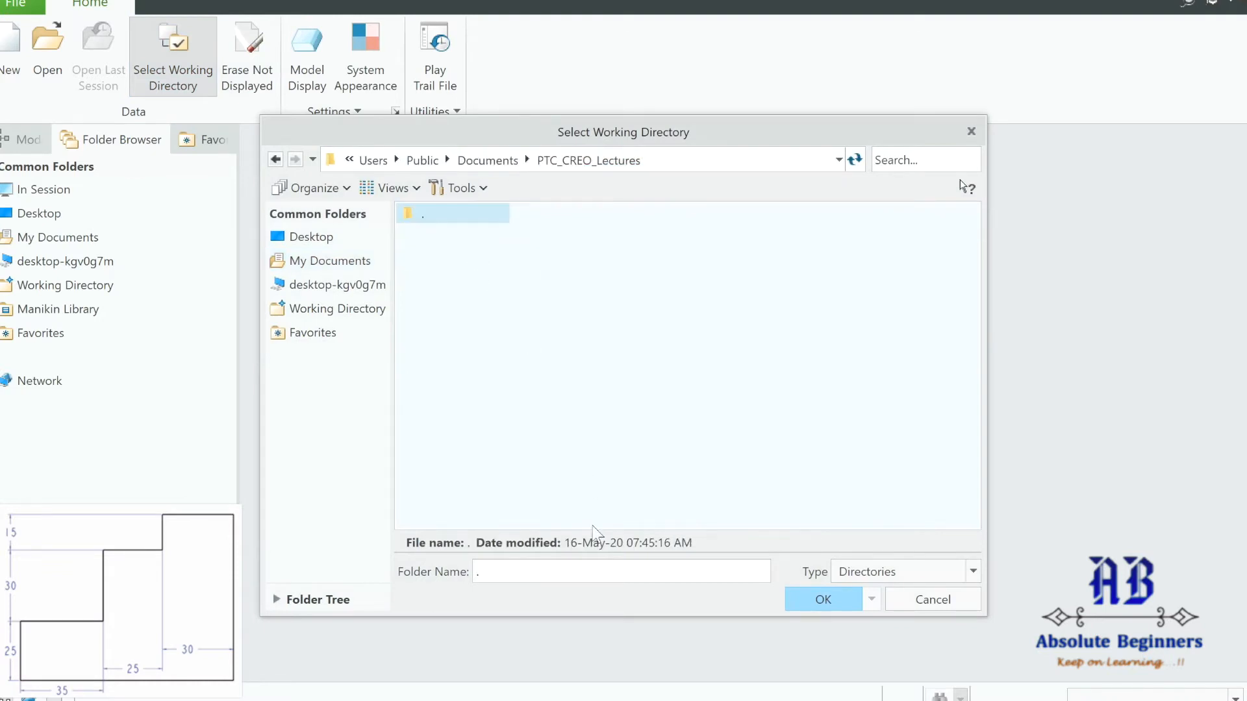
{"action": "left_click", "coordinate": [850, 594]}
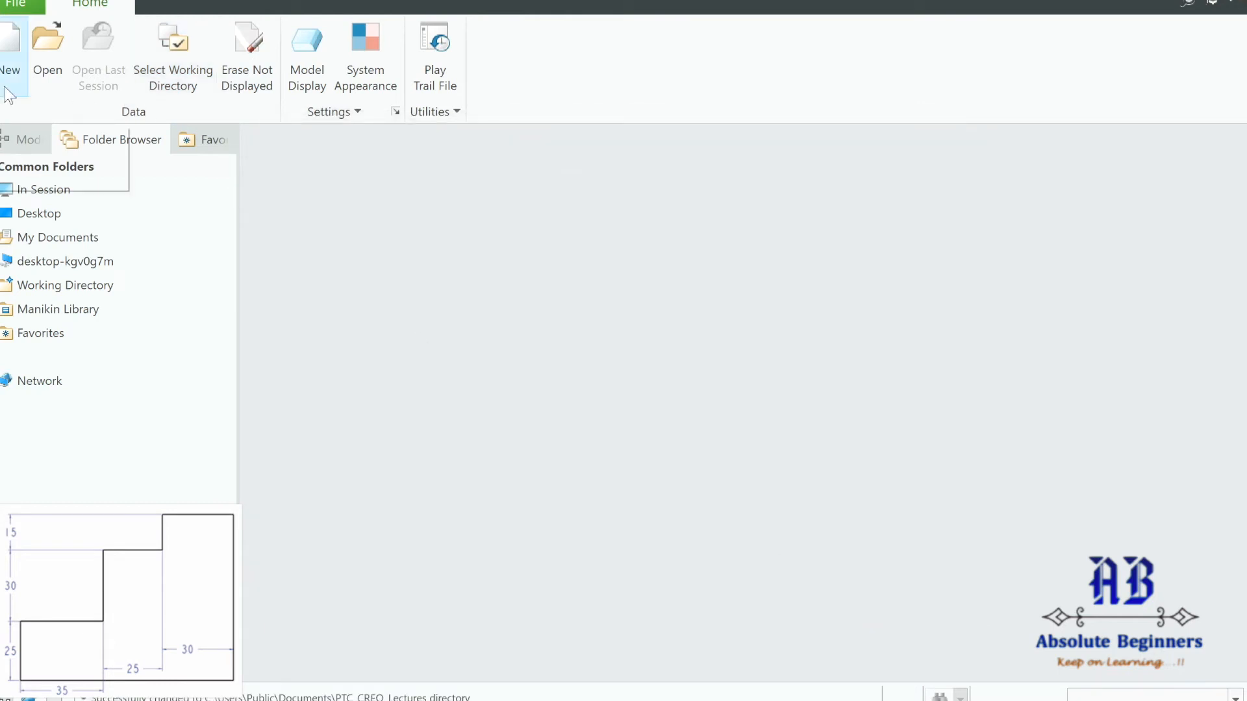
Create a new Sketch-type file named Trial_4.
{"action": "left_click", "coordinate": [13, 61]}
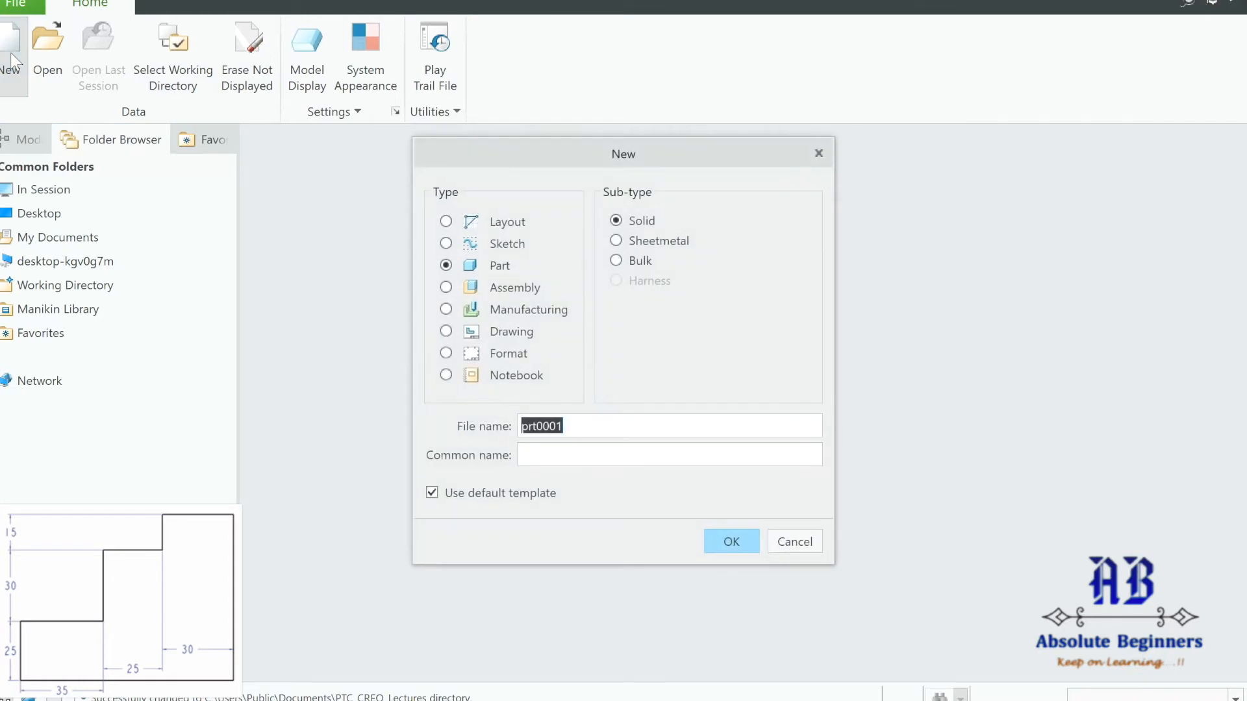
{"action": "left_click", "coordinate": [508, 244]}
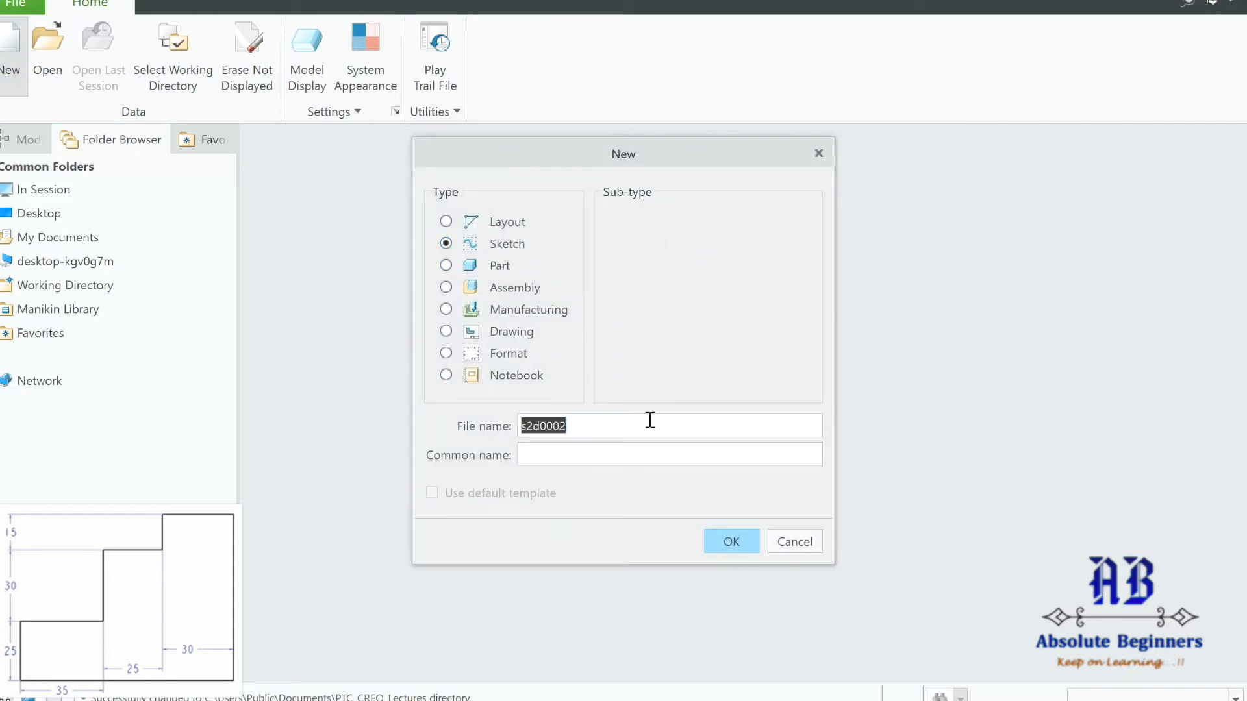
{"action": "type", "text": "Trial_4"}
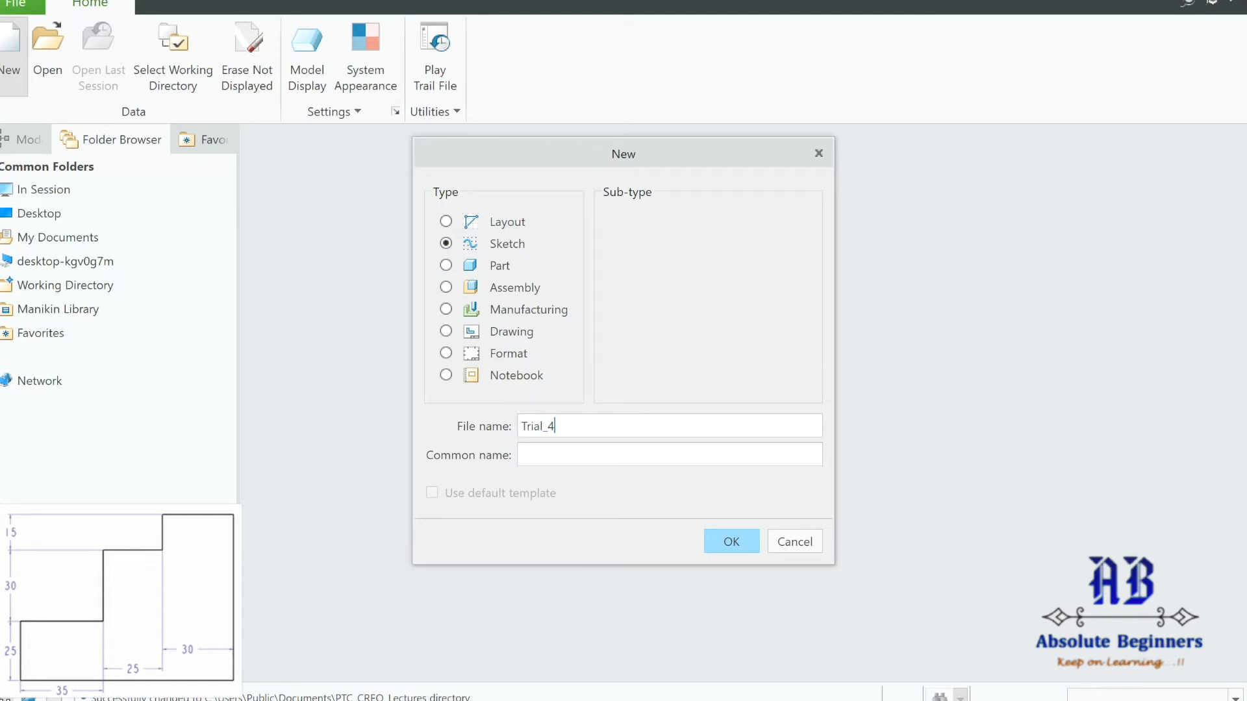
{"action": "left_click", "coordinate": [730, 543]}
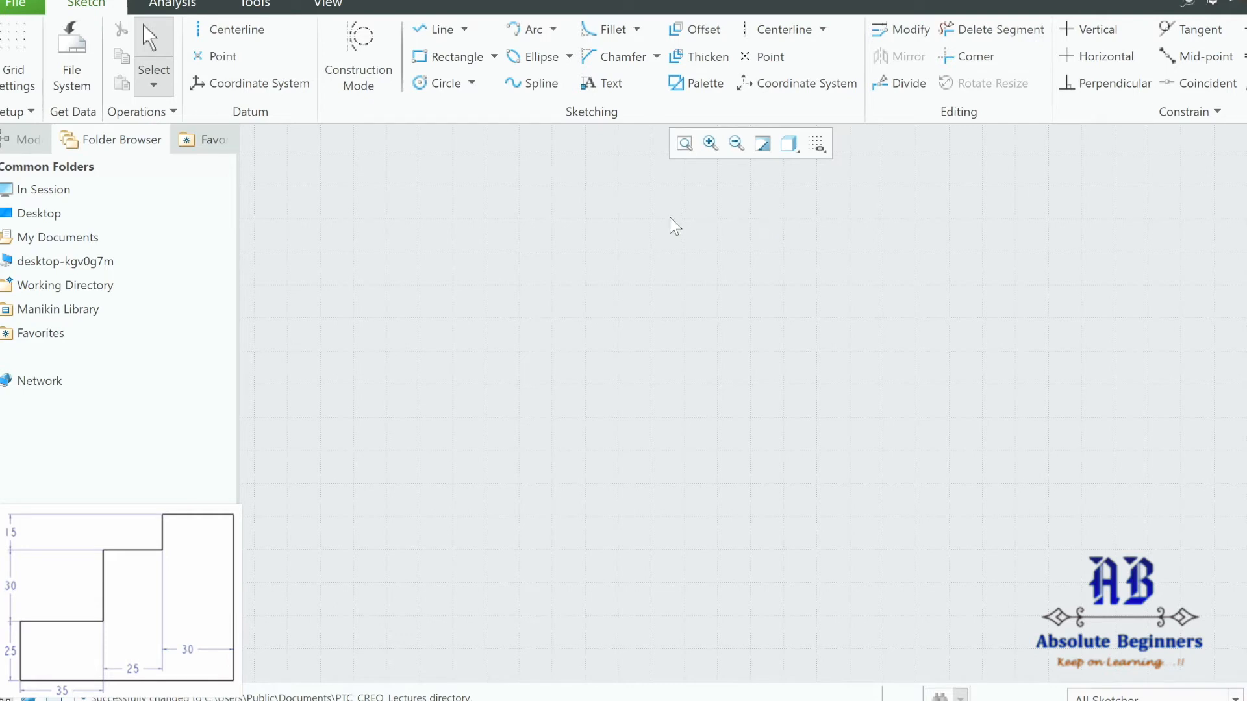
With Line Chain, draw the outline's bottom edge, right side and top step tread.
{"action": "left_click", "coordinate": [465, 30]}
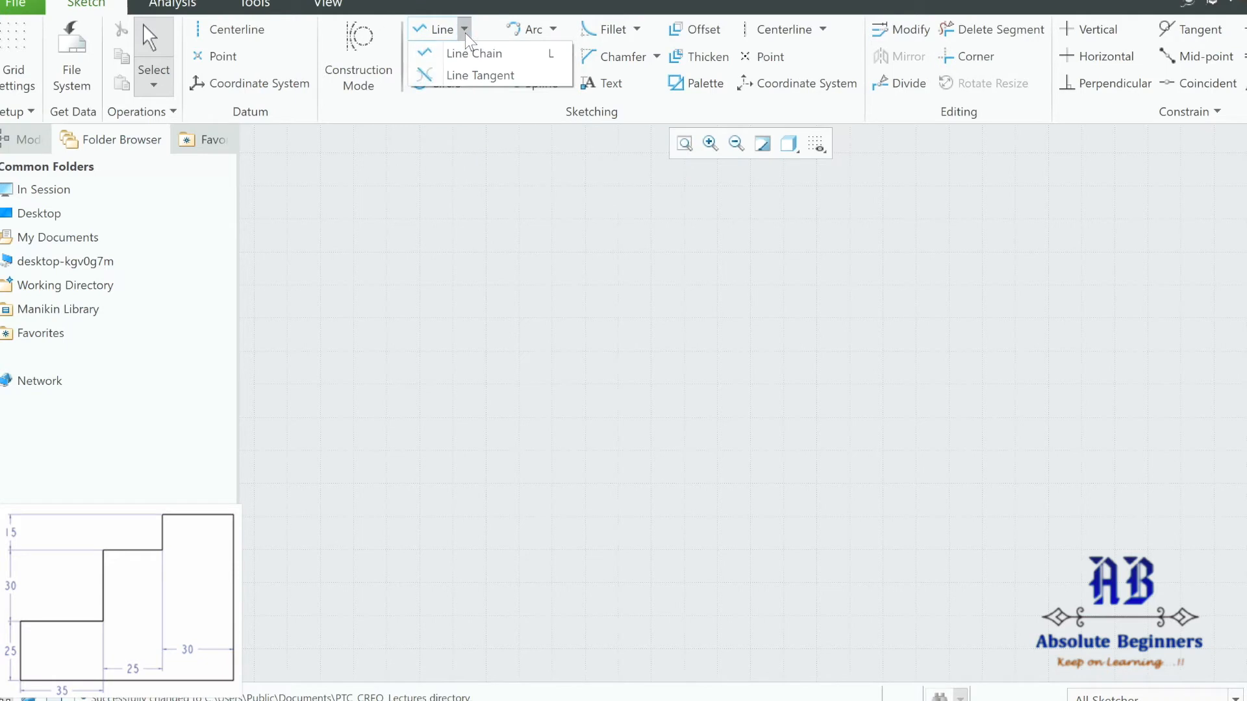
{"action": "left_click", "coordinate": [540, 53]}
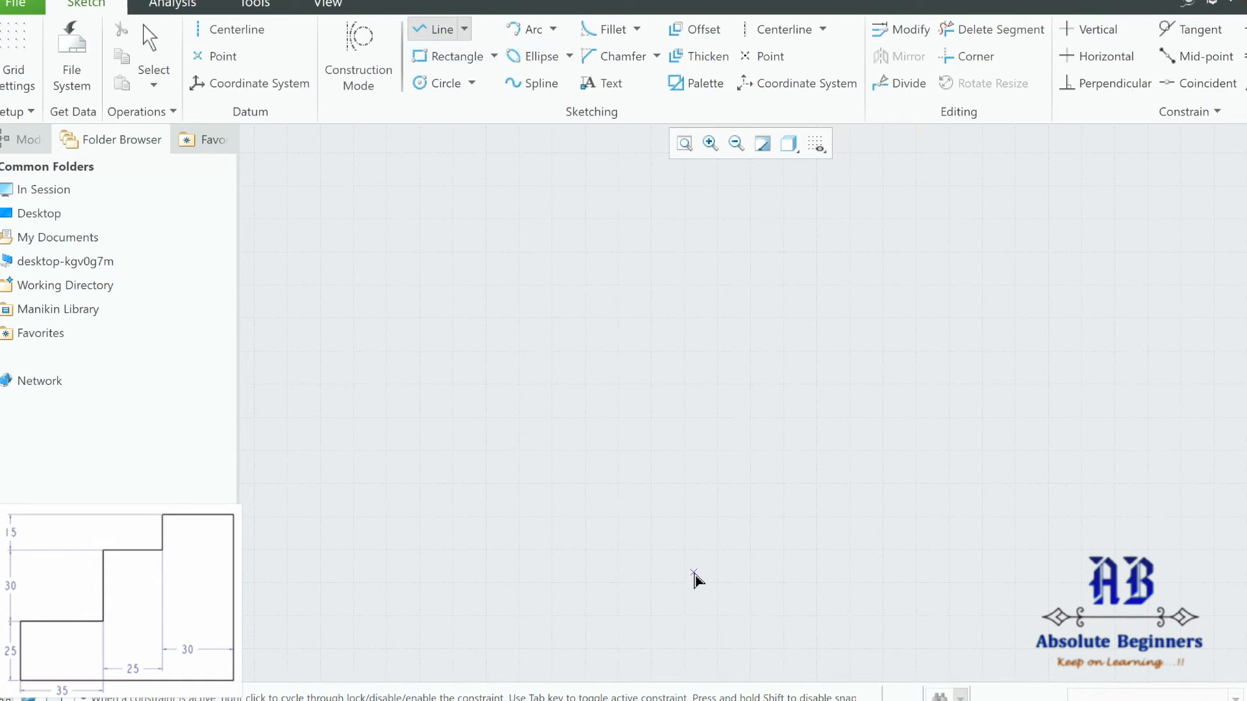
{"action": "left_click", "coordinate": [541, 577]}
{"action": "left_click", "coordinate": [921, 577]}
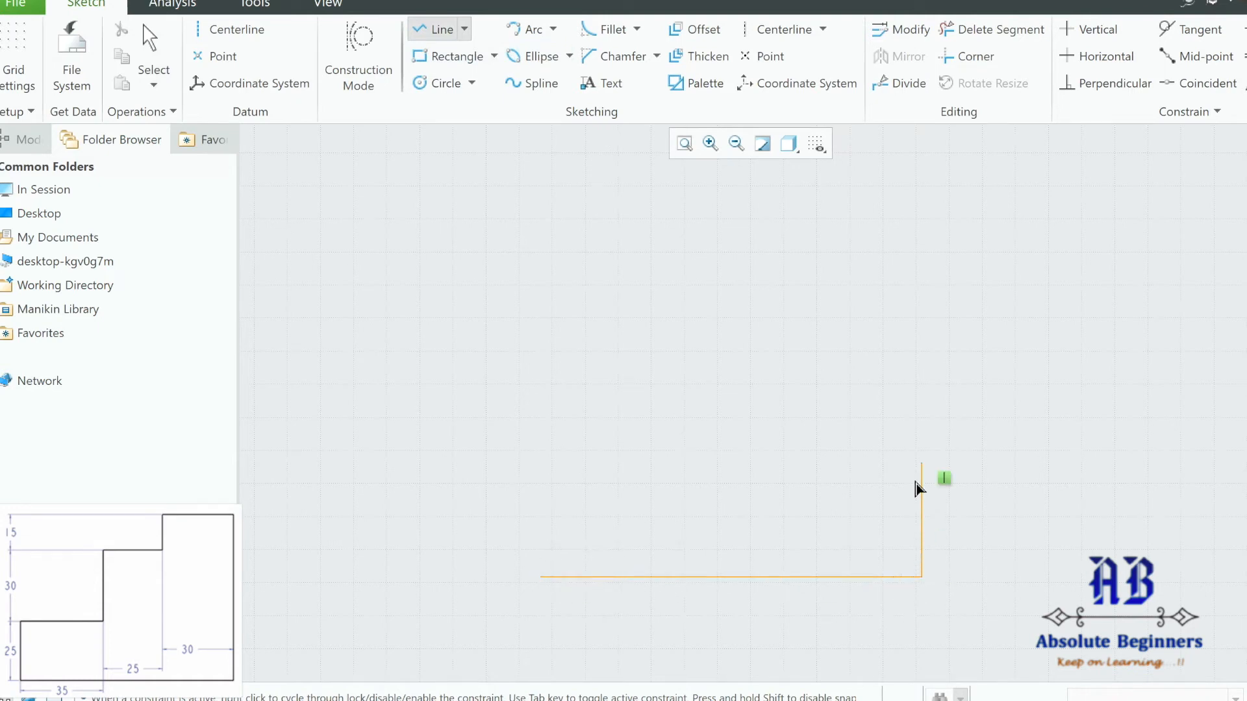
{"action": "left_click", "coordinate": [922, 211]}
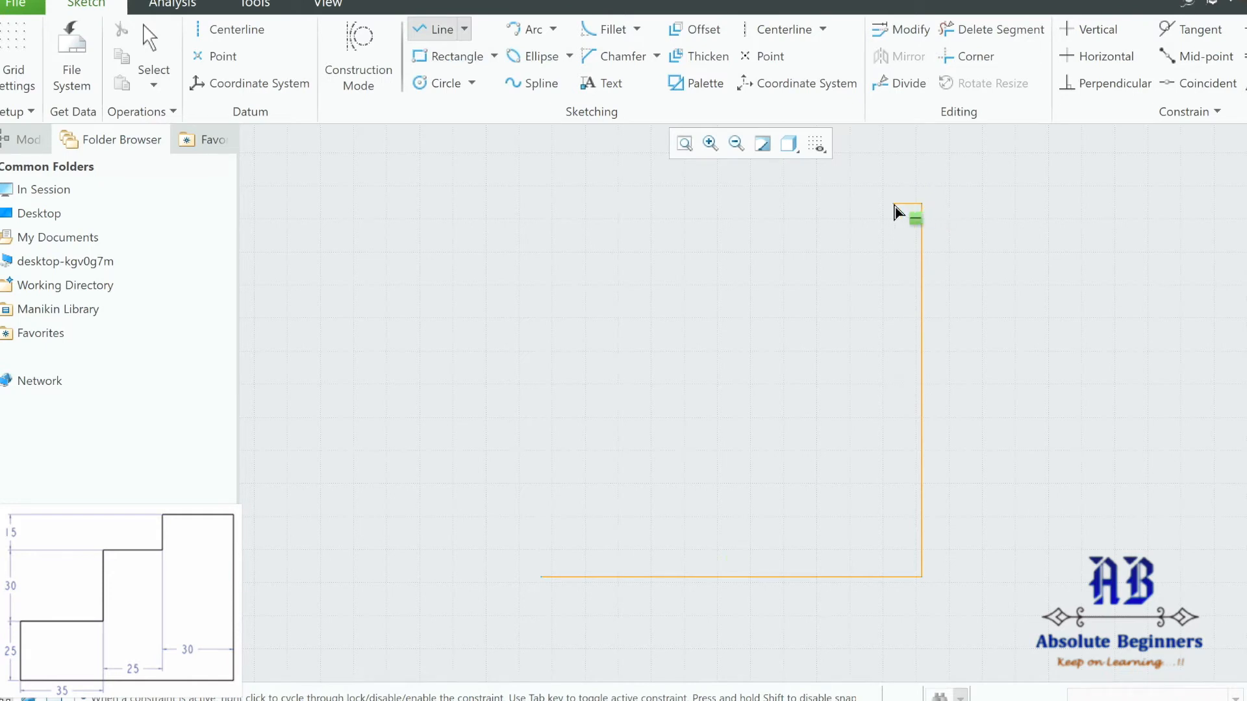
{"action": "left_click", "coordinate": [826, 204]}
Draw the risers and treads down the steps, closing the outline at the starting corner.
{"action": "left_click", "coordinate": [826, 312]}
{"action": "left_click", "coordinate": [694, 311]}
{"action": "left_click", "coordinate": [693, 434]}
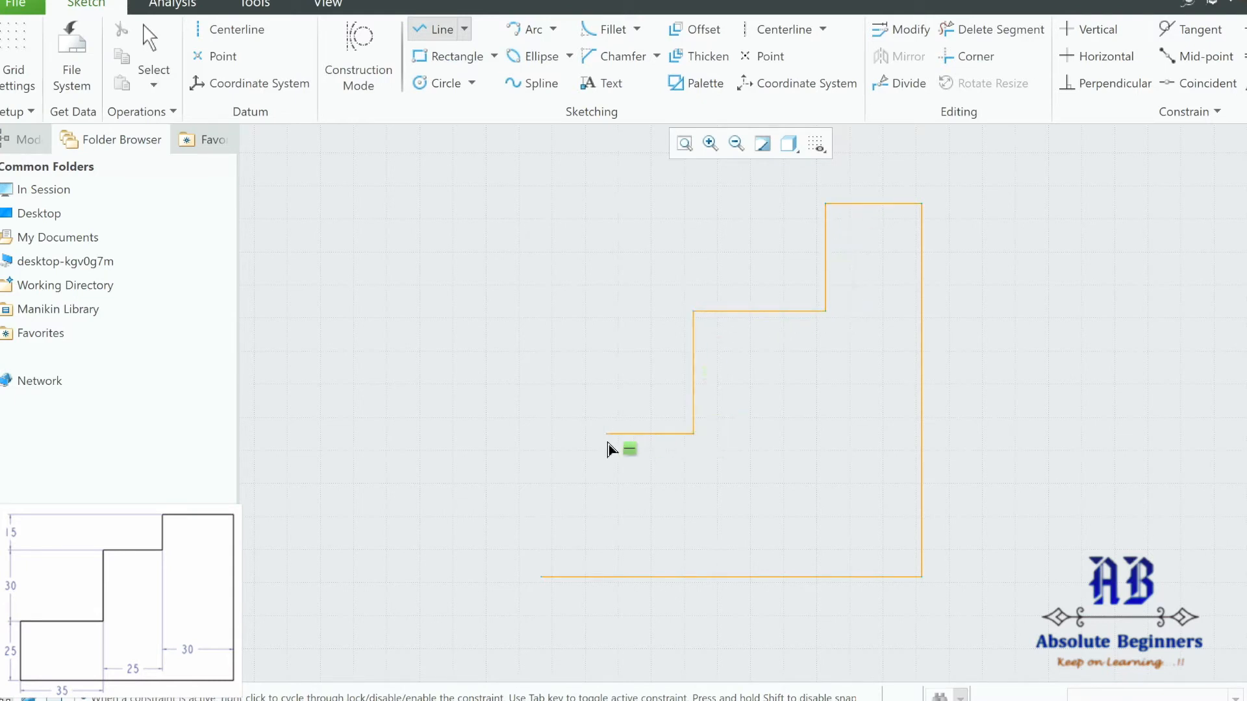
{"action": "left_click", "coordinate": [542, 435]}
{"action": "left_click", "coordinate": [541, 577]}
{"action": "middle_click", "coordinate": [432, 519]}
{"action": "middle_click", "coordinate": [1027, 491]}
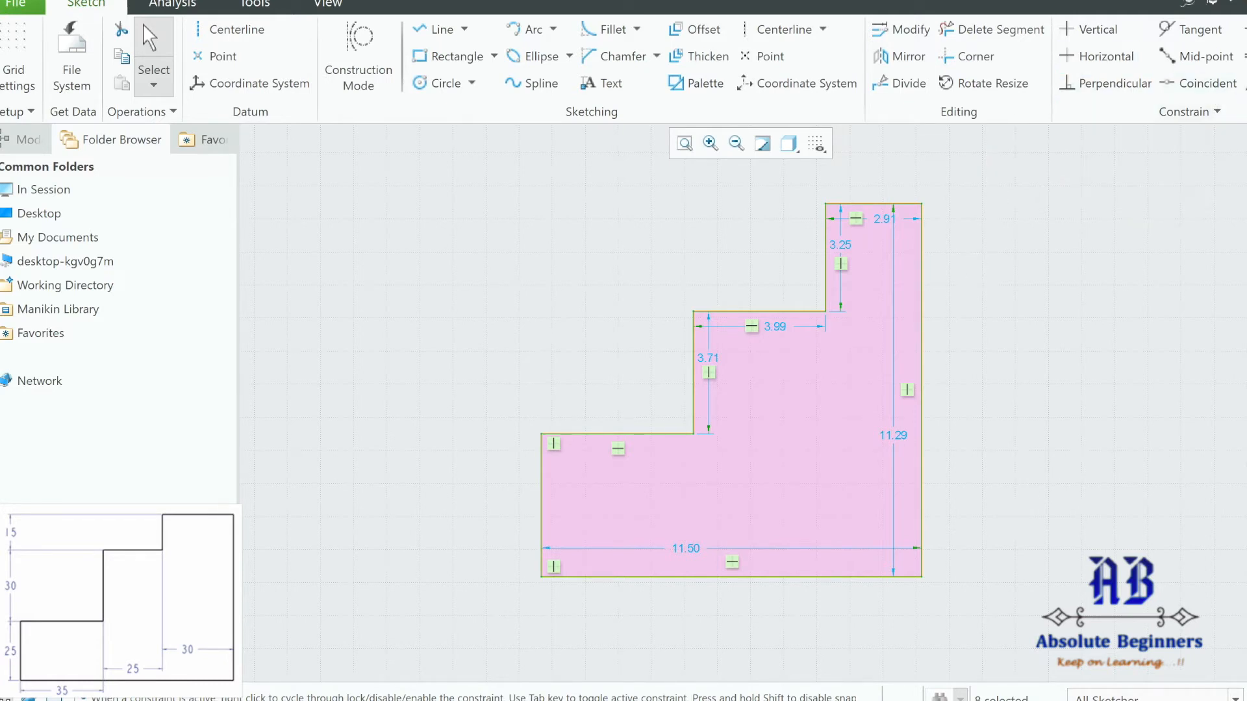
Dimension the lowest step's width as 4.60.
{"action": "left_click", "coordinate": [1245, 73]}
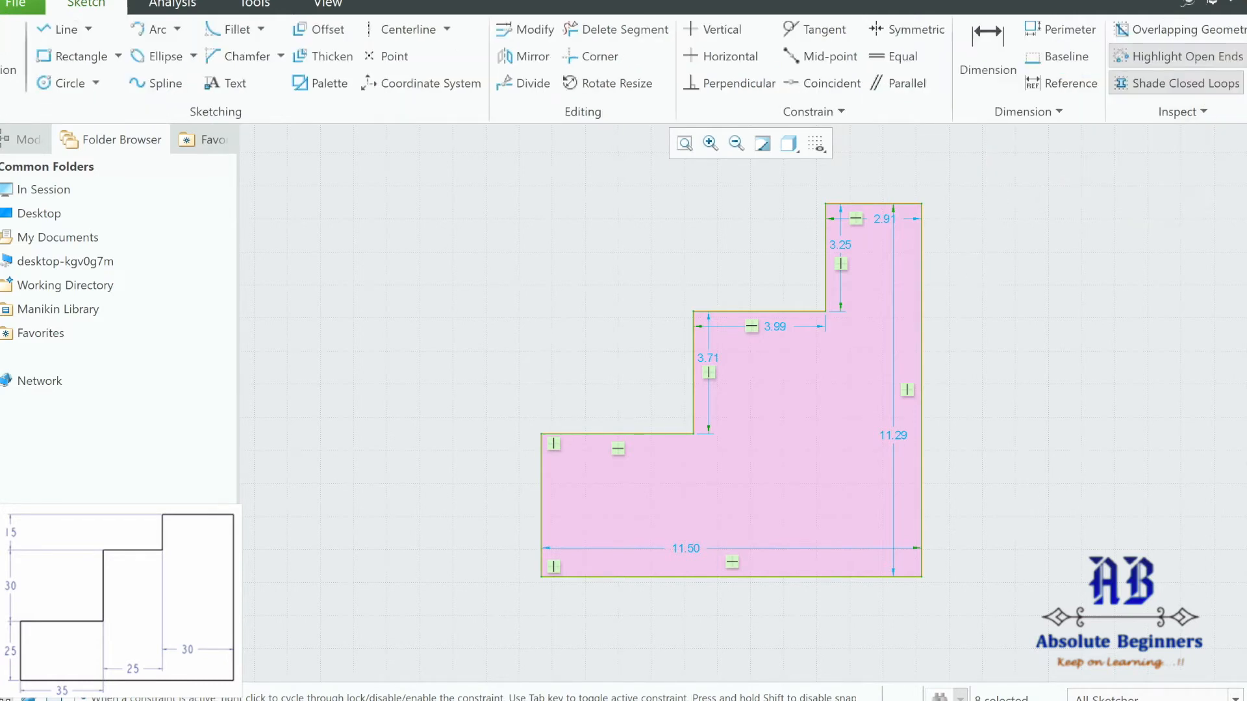
{"action": "left_click", "coordinate": [981, 55]}
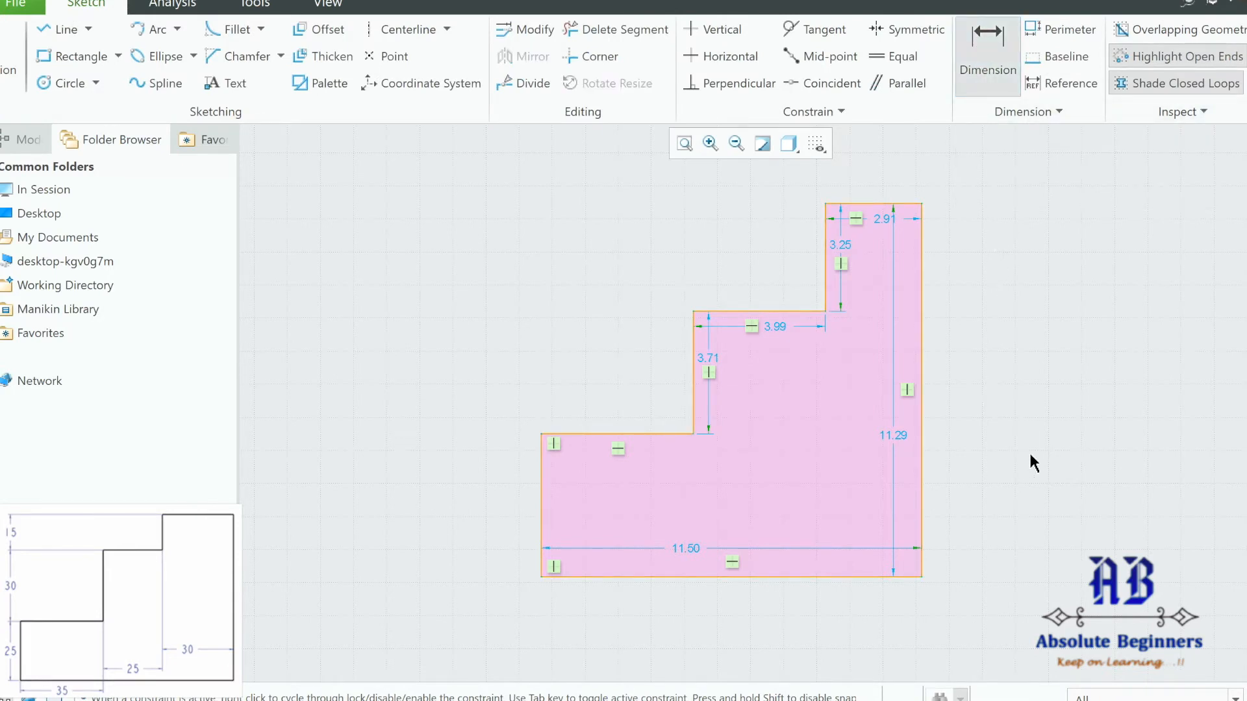
{"action": "left_click", "coordinate": [543, 440]}
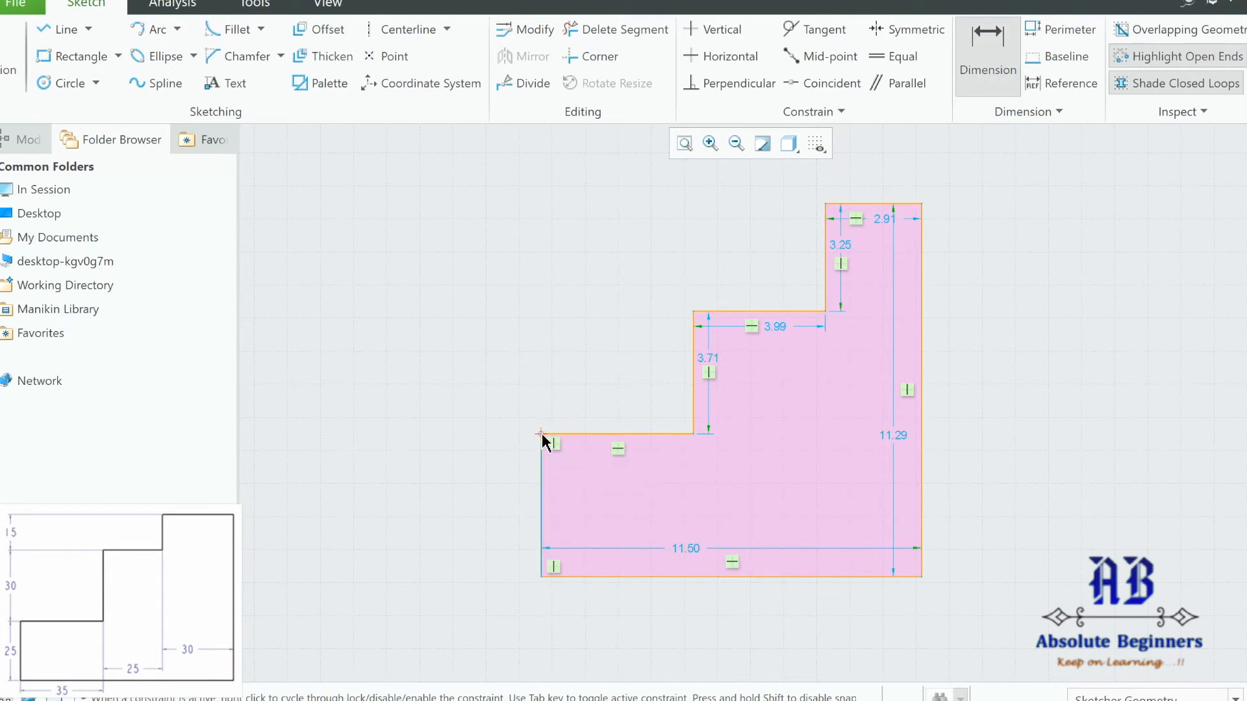
{"action": "left_click", "coordinate": [699, 438]}
{"action": "middle_click", "coordinate": [602, 625]}
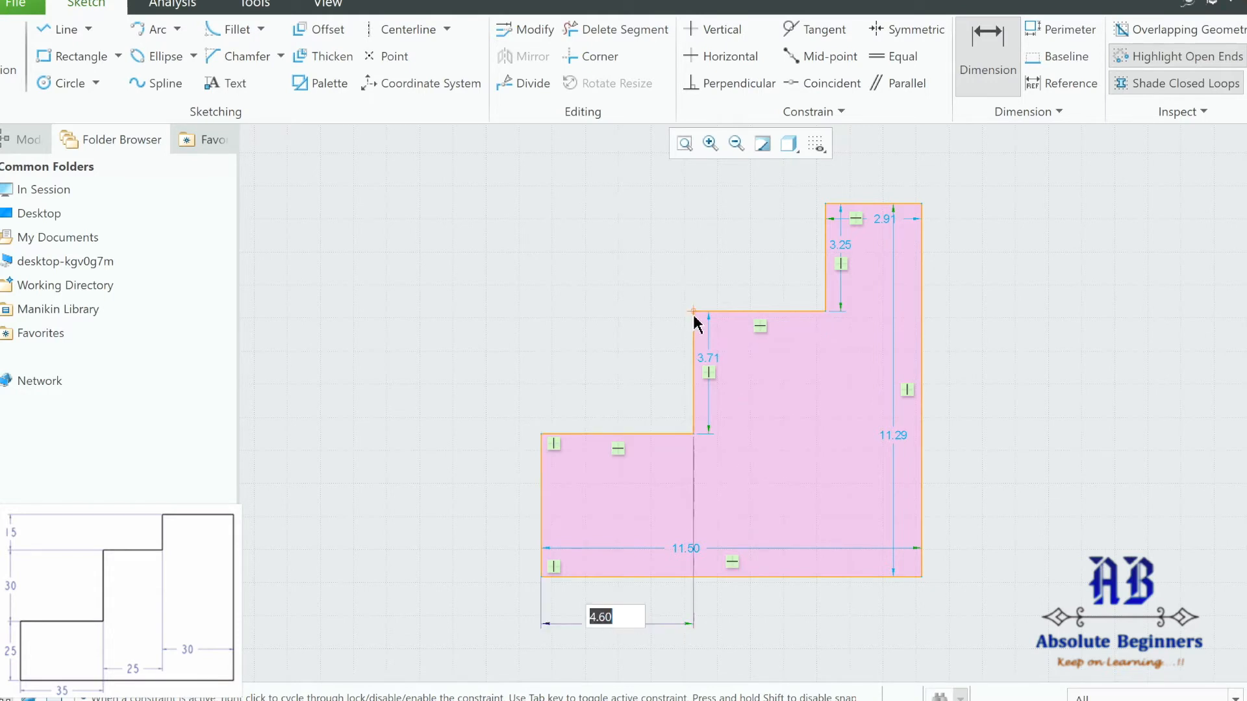
{"action": "middle_click", "coordinate": [743, 421]}
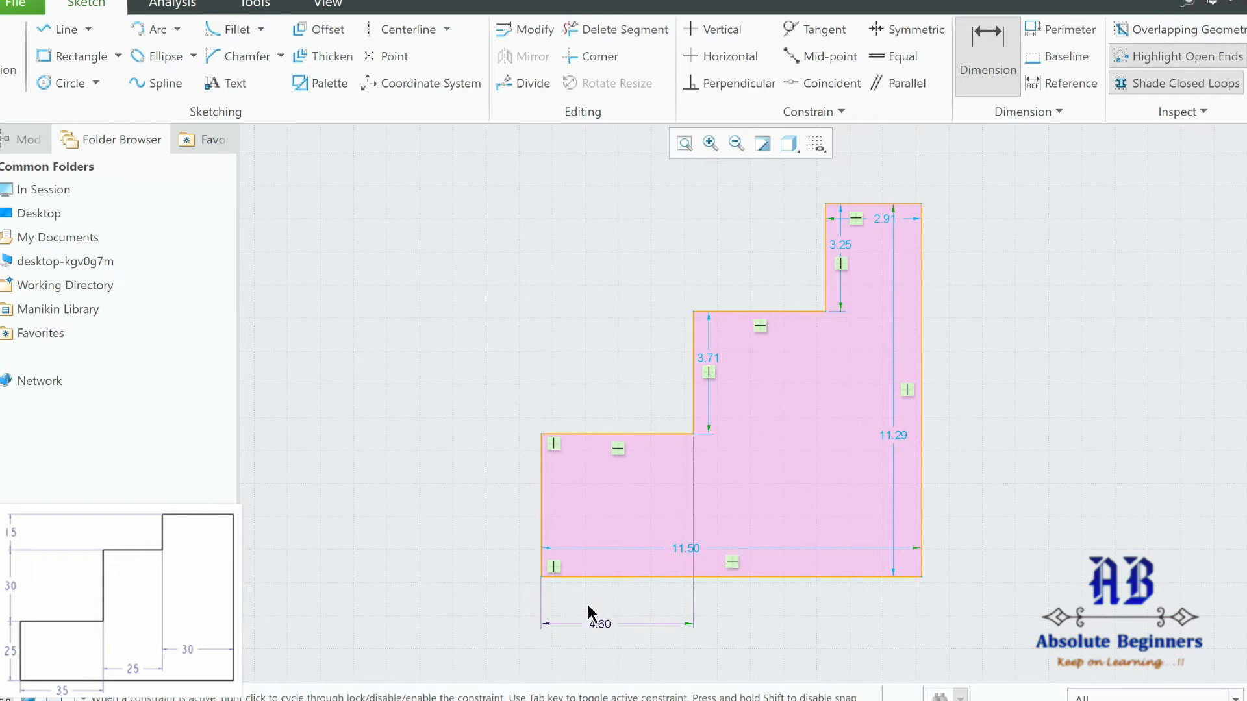
Dimension the middle and top step widths as 3.99 and 2.91.
{"action": "left_click", "coordinate": [698, 315]}
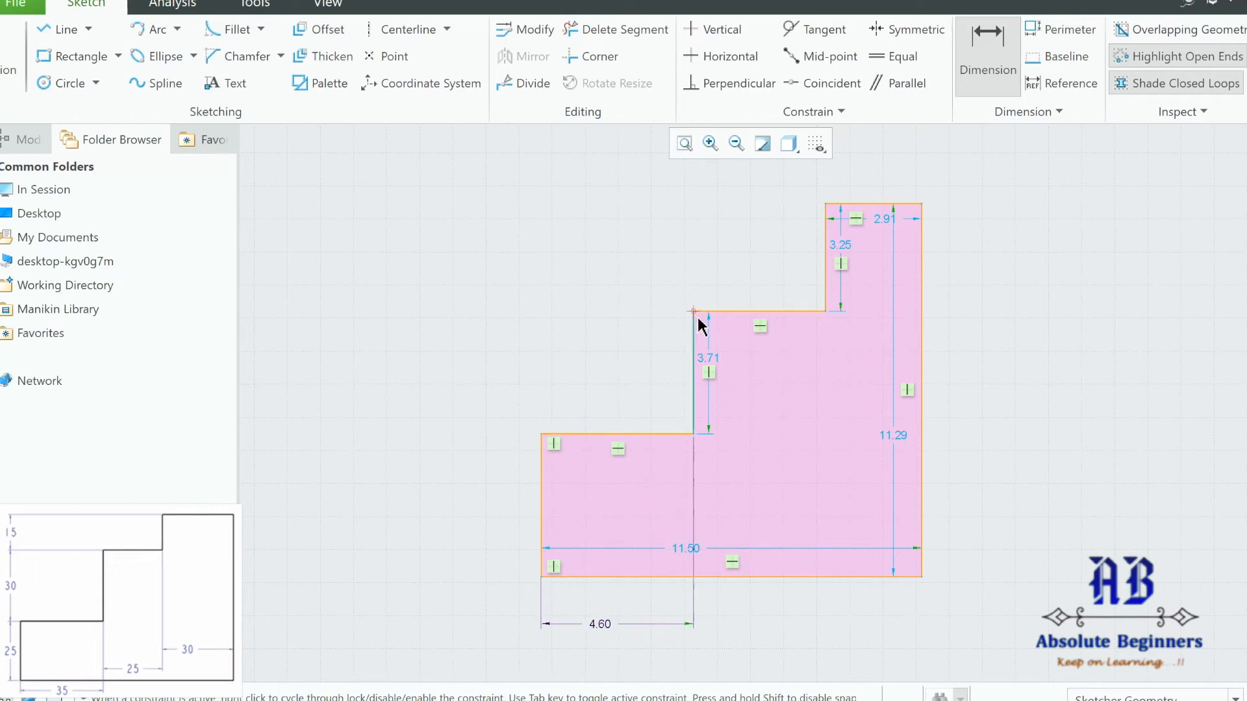
{"action": "left_click", "coordinate": [826, 314]}
{"action": "middle_click", "coordinate": [747, 492]}
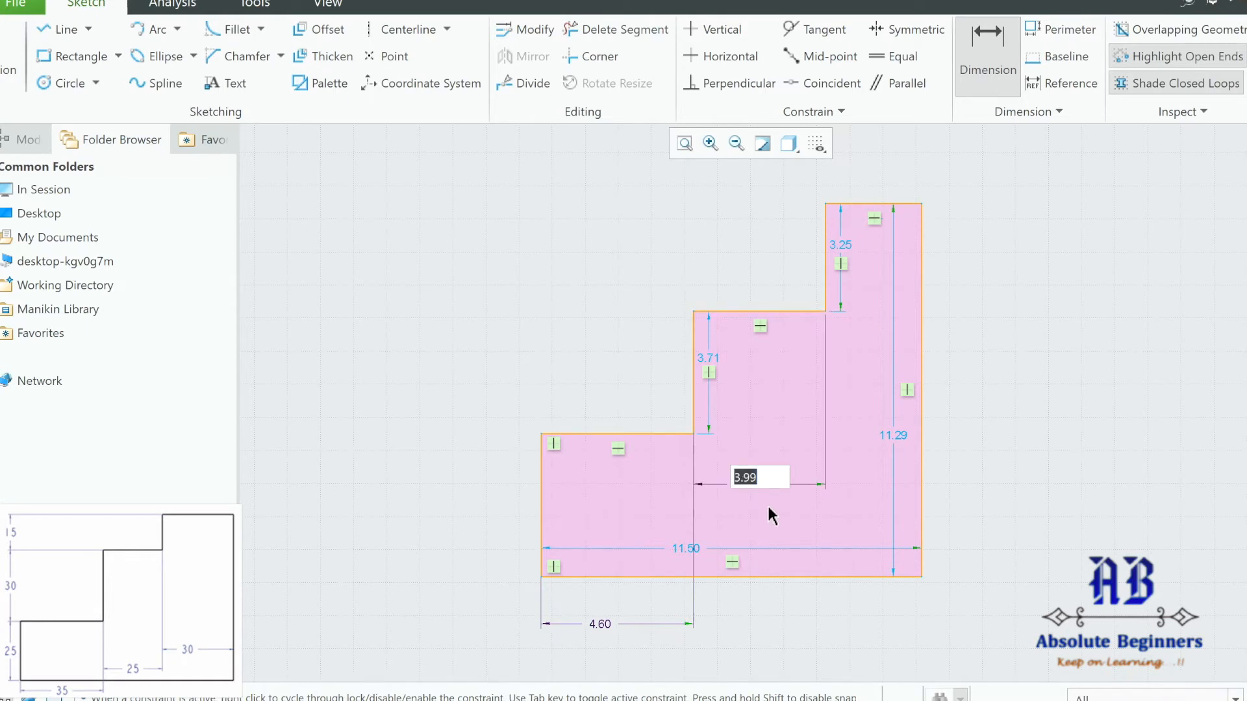
{"action": "key", "text": "Return"}
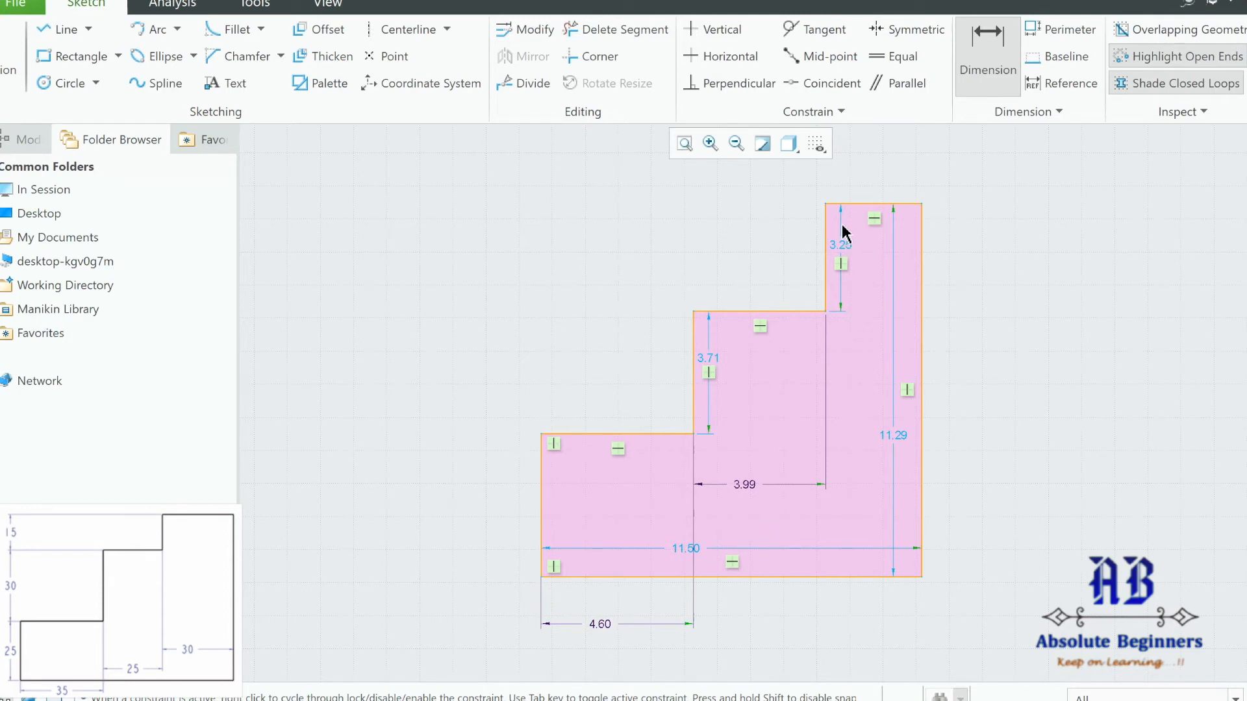
{"action": "left_click", "coordinate": [827, 209]}
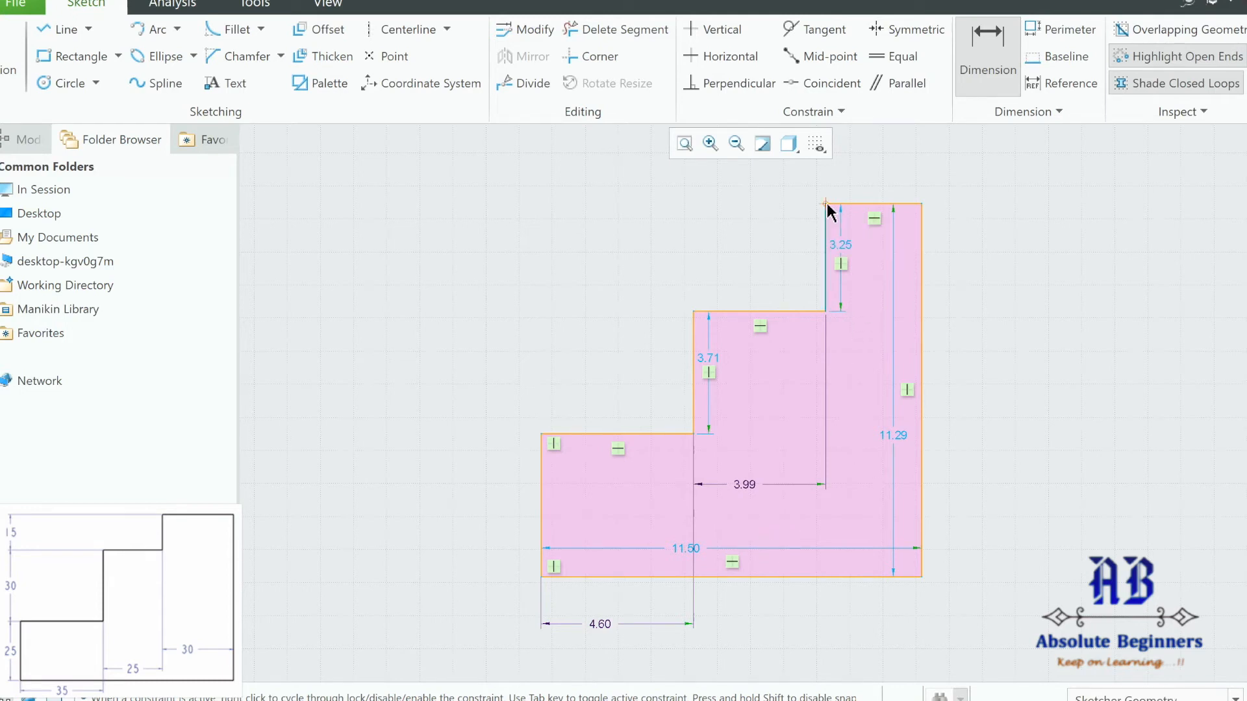
{"action": "left_click", "coordinate": [924, 207], "text": "ctrl"}
{"action": "middle_click", "coordinate": [863, 344]}
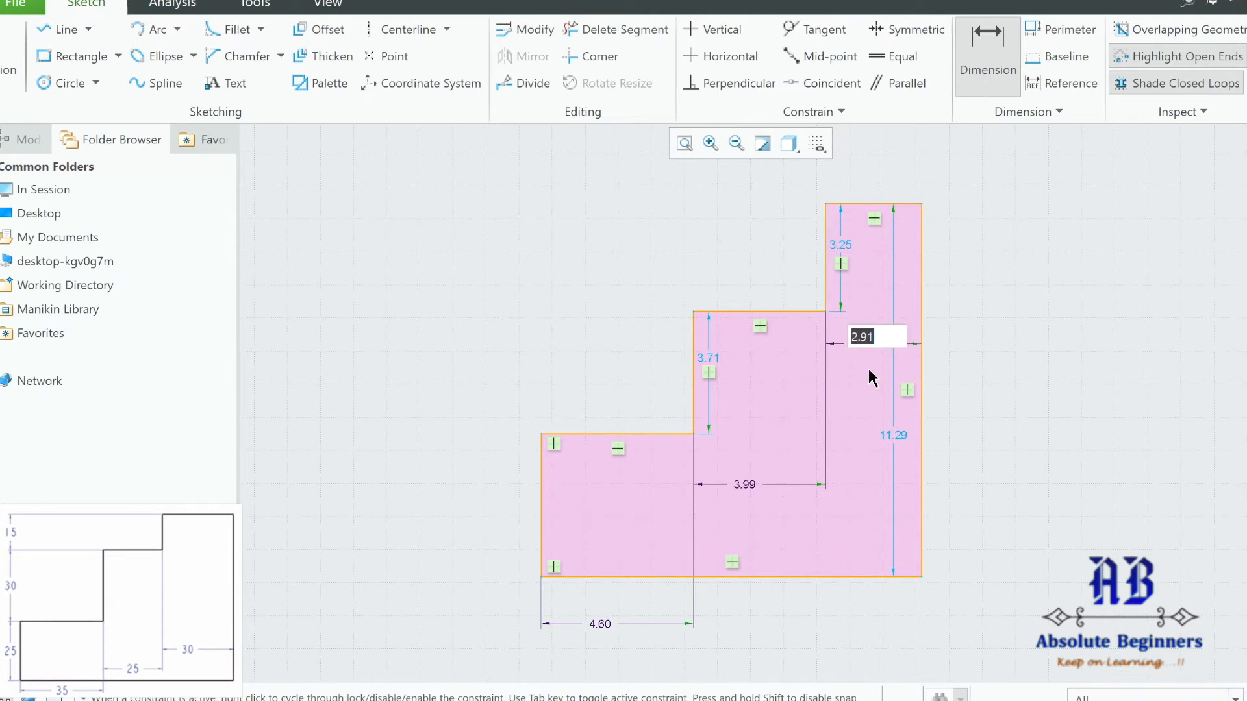
{"action": "key", "text": "Return"}
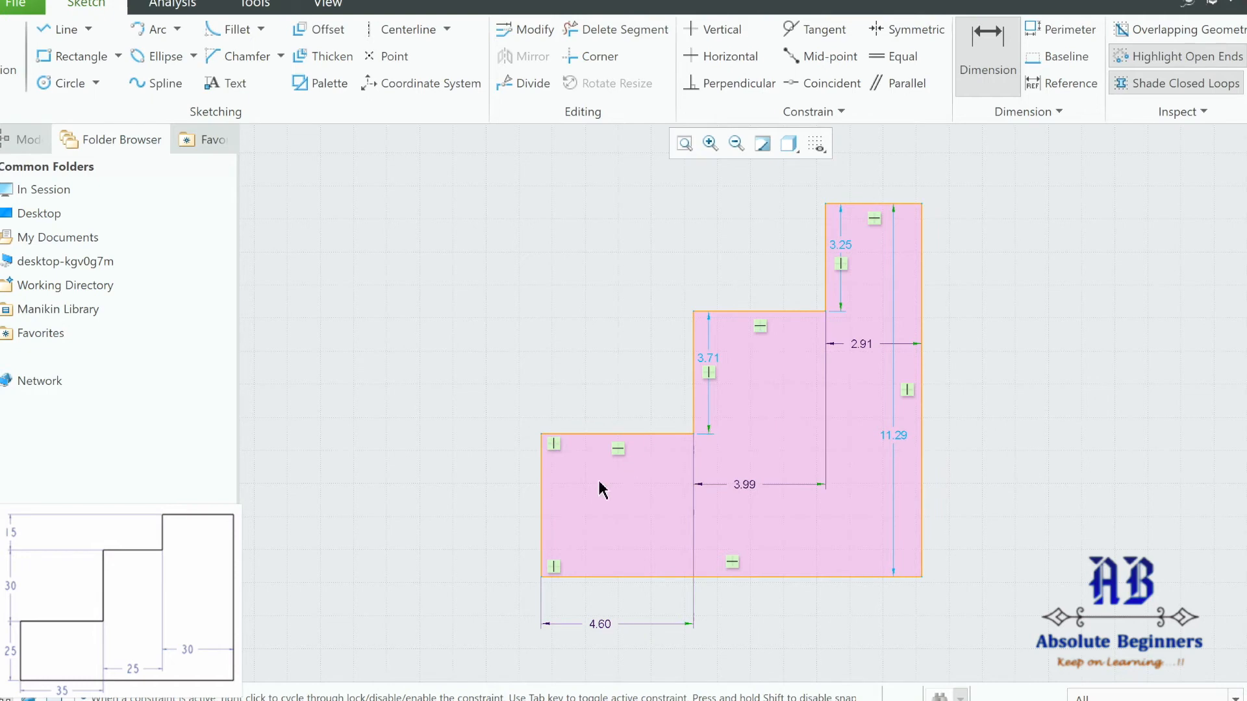
Dimension the three step heights: 4.32 lowest, 3.71 middle, 3.26 top.
{"action": "left_click", "coordinate": [541, 577]}
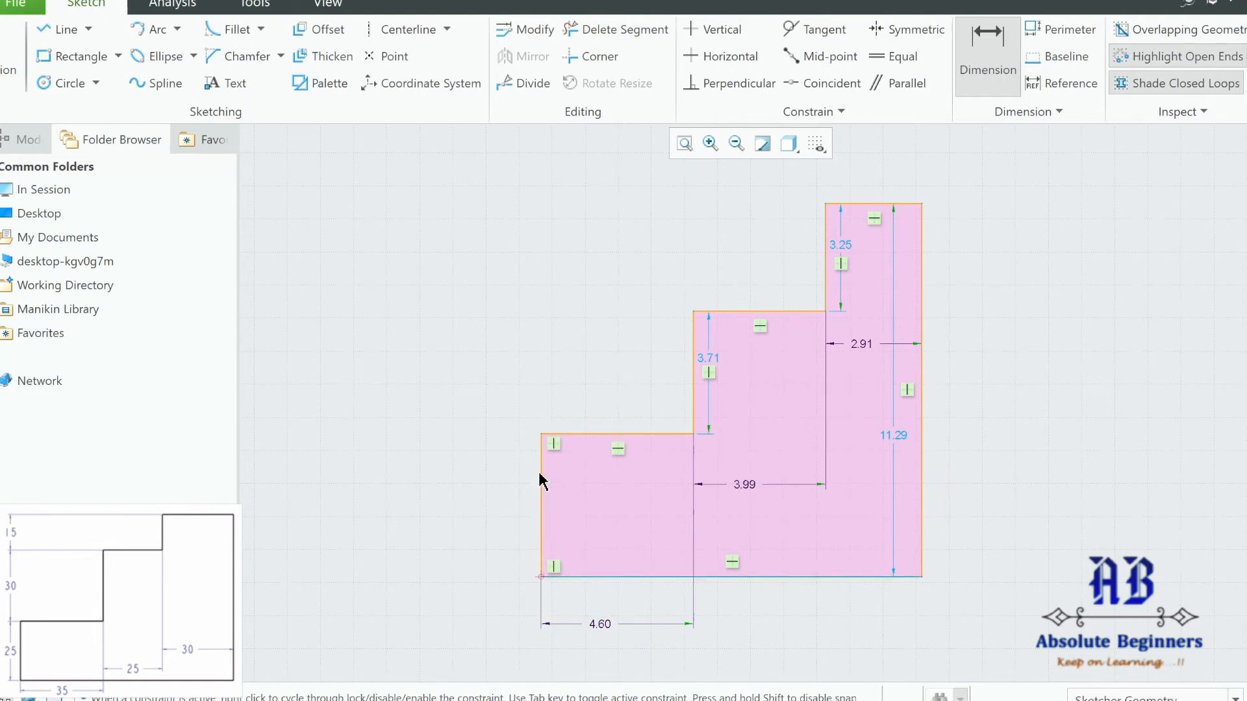
{"action": "left_click", "coordinate": [542, 448], "text": "ctrl"}
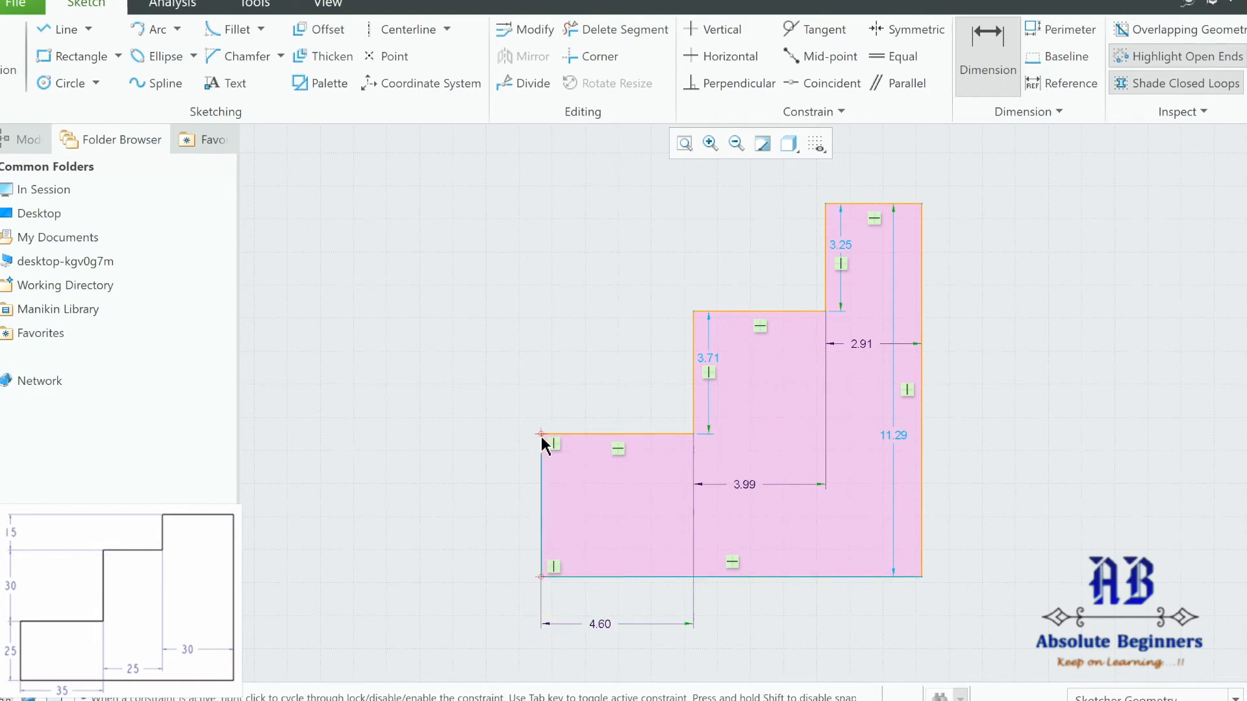
{"action": "middle_click", "coordinate": [439, 485]}
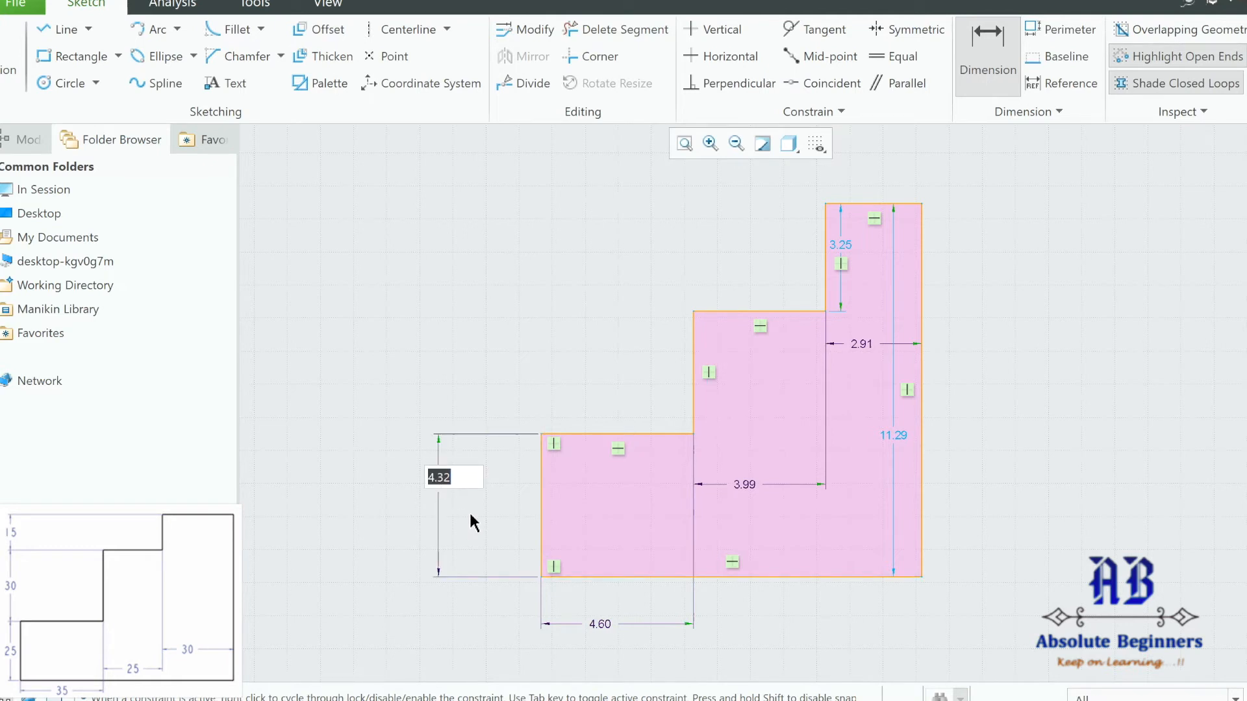
{"action": "key", "text": "Return"}
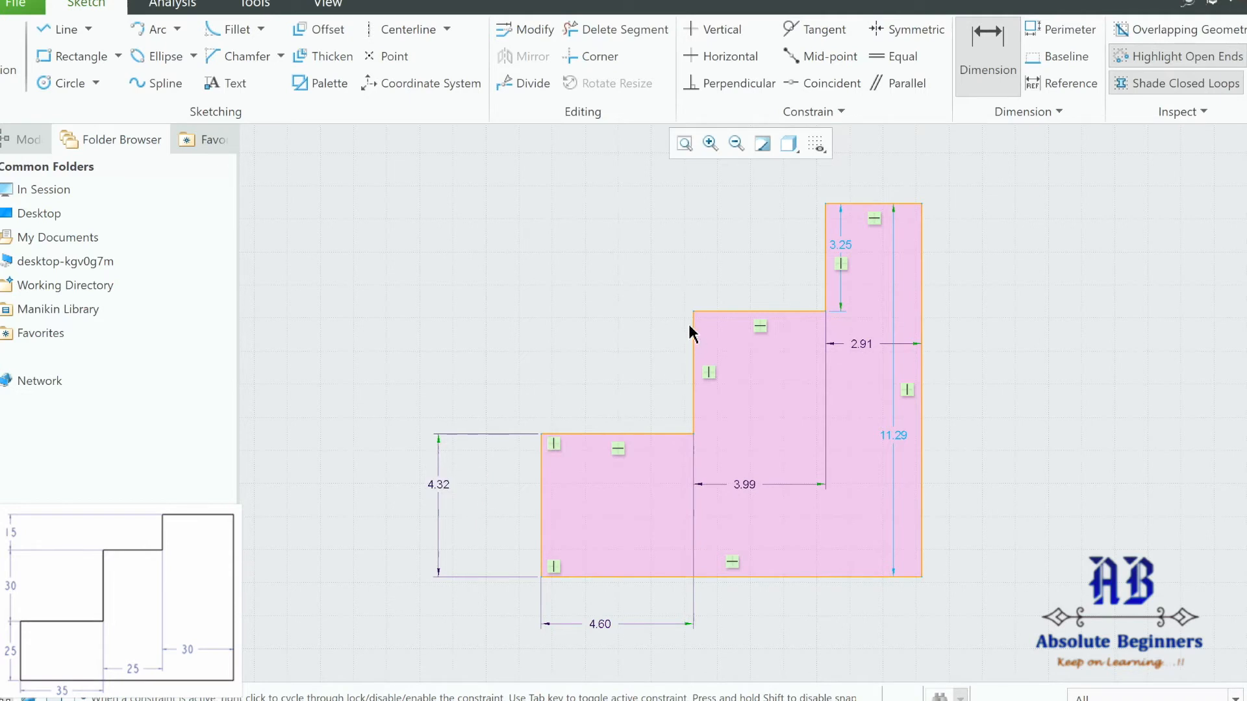
{"action": "left_click", "coordinate": [689, 426]}
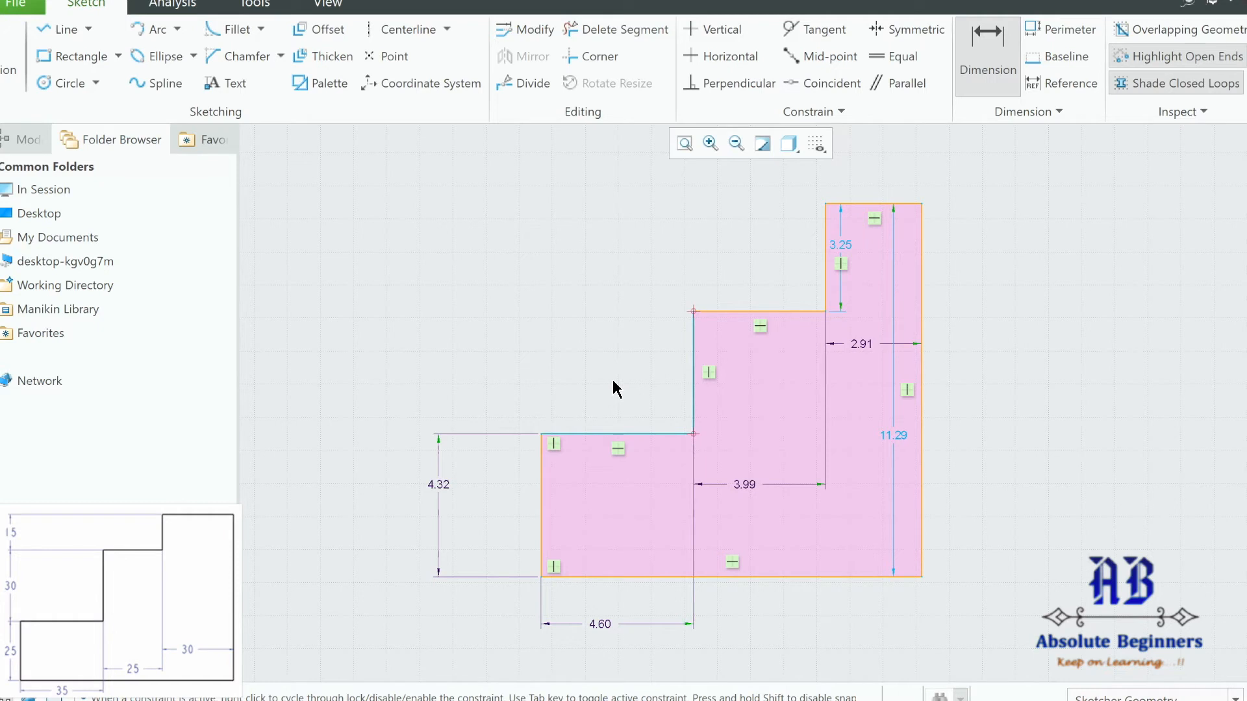
{"action": "middle_click", "coordinate": [616, 387]}
{"action": "key", "text": "Return"}
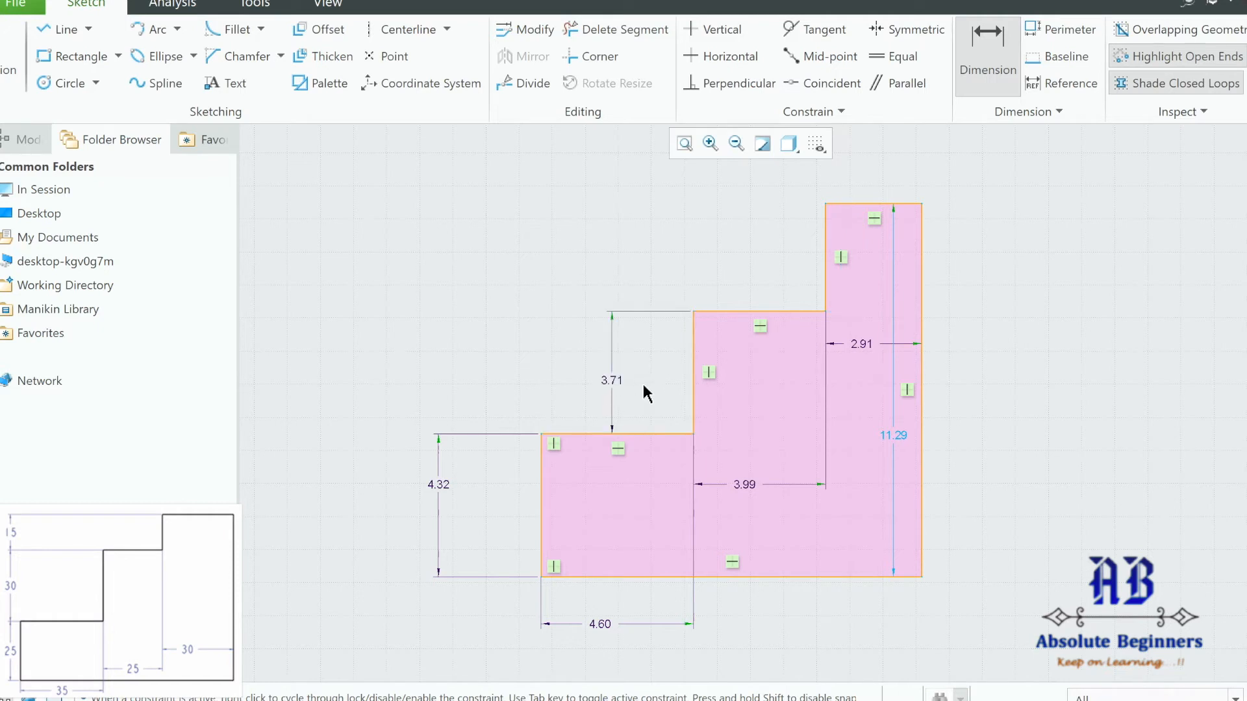
{"action": "left_click", "coordinate": [825, 205]}
{"action": "left_click", "coordinate": [828, 311], "text": "ctrl"}
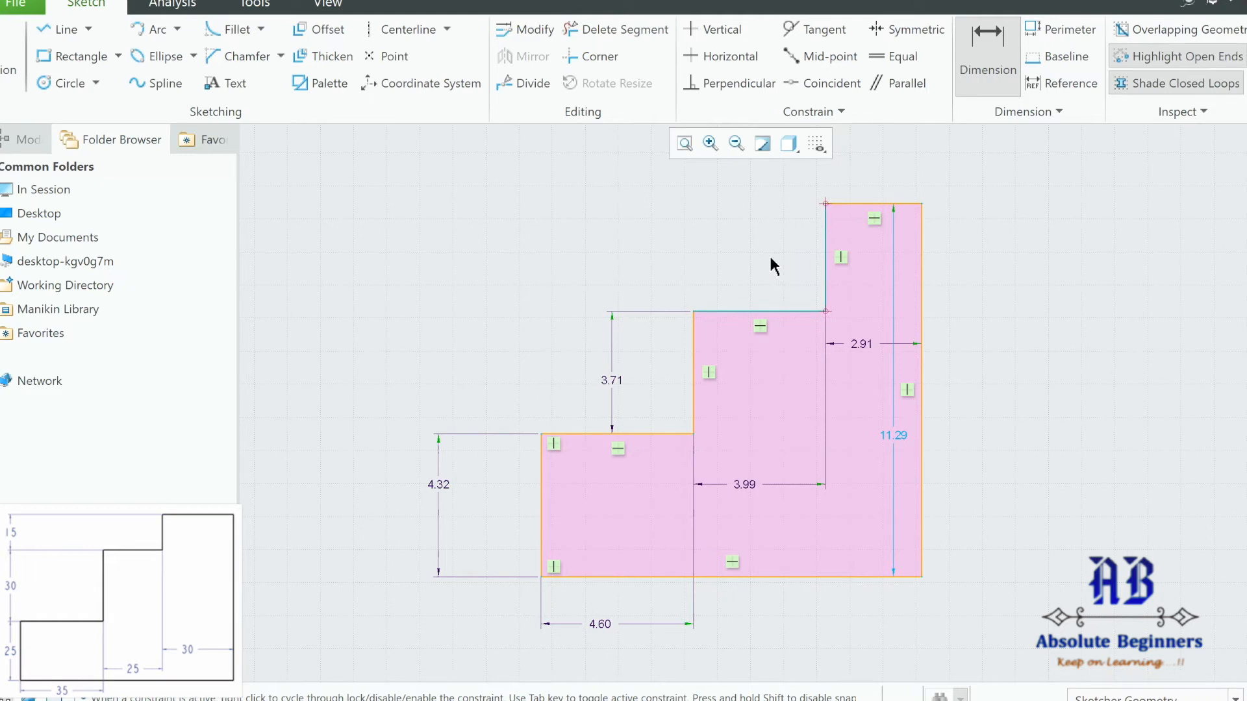
{"action": "middle_click", "coordinate": [772, 265]}
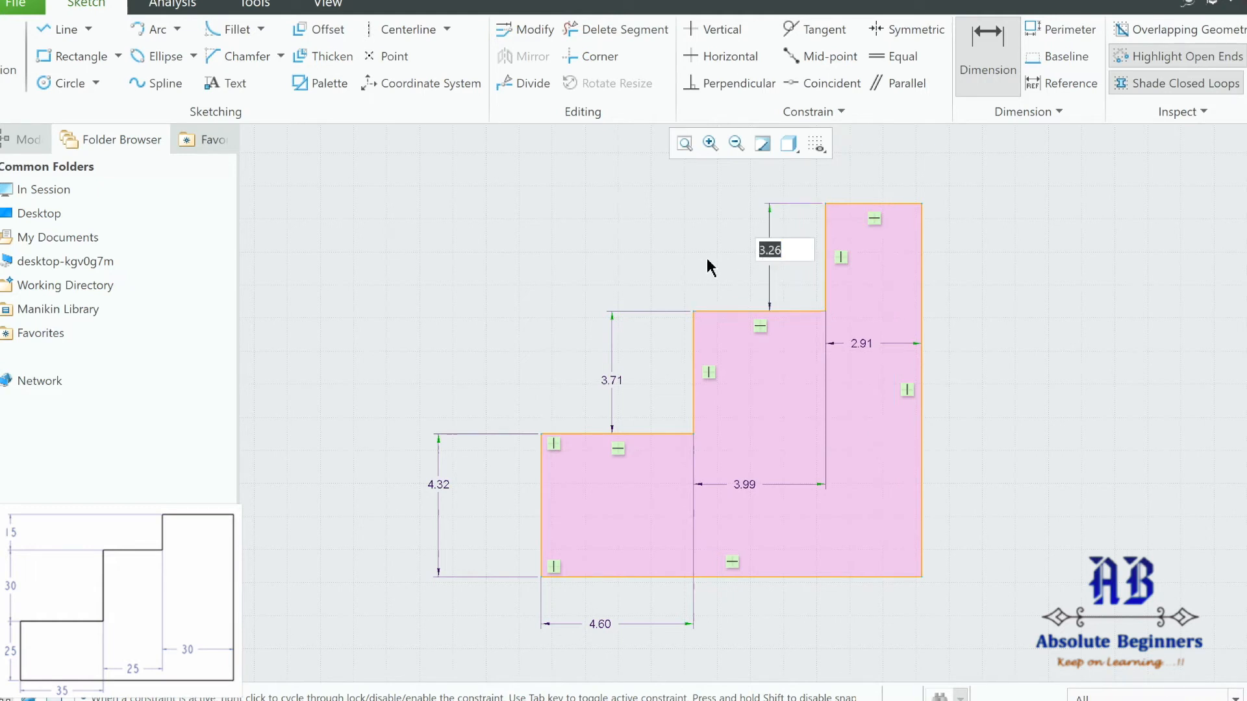
{"action": "key", "text": "Return"}
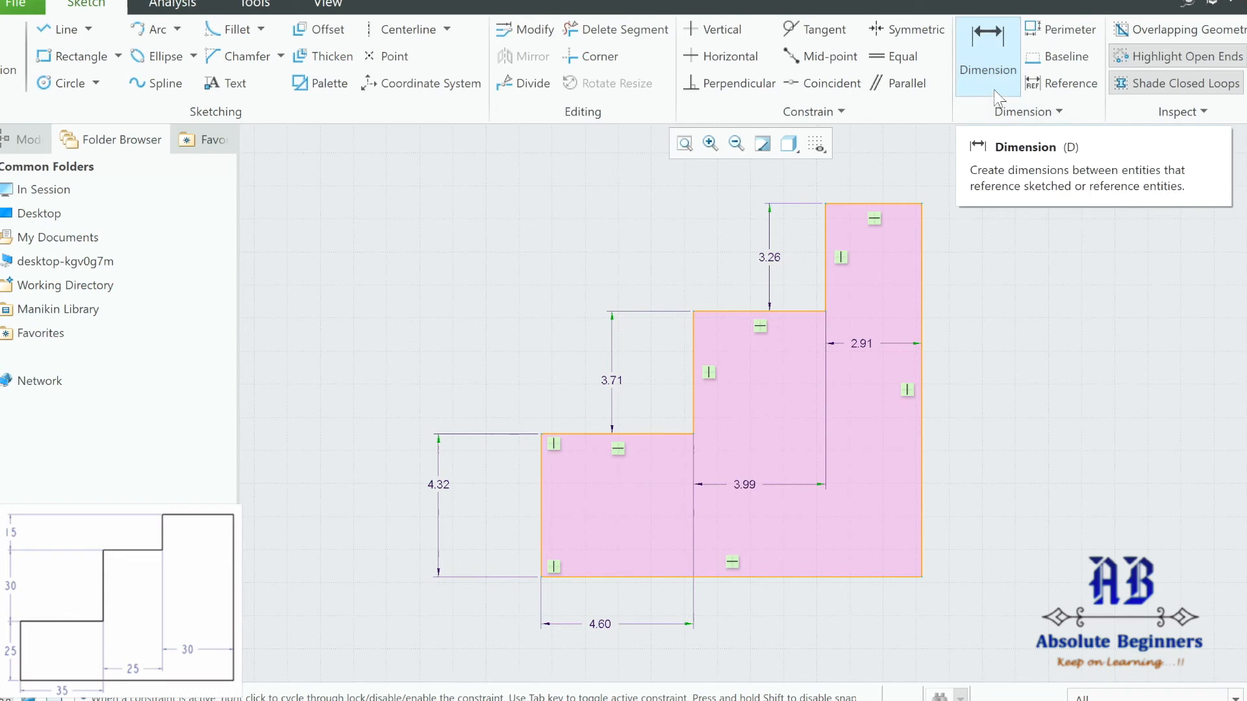
Exit the Dimension tool with widths 4.60, 3.99, 2.91 and heights 4.32, 3.71, 3.26 placed.
{"action": "middle_click", "coordinate": [1001, 239]}
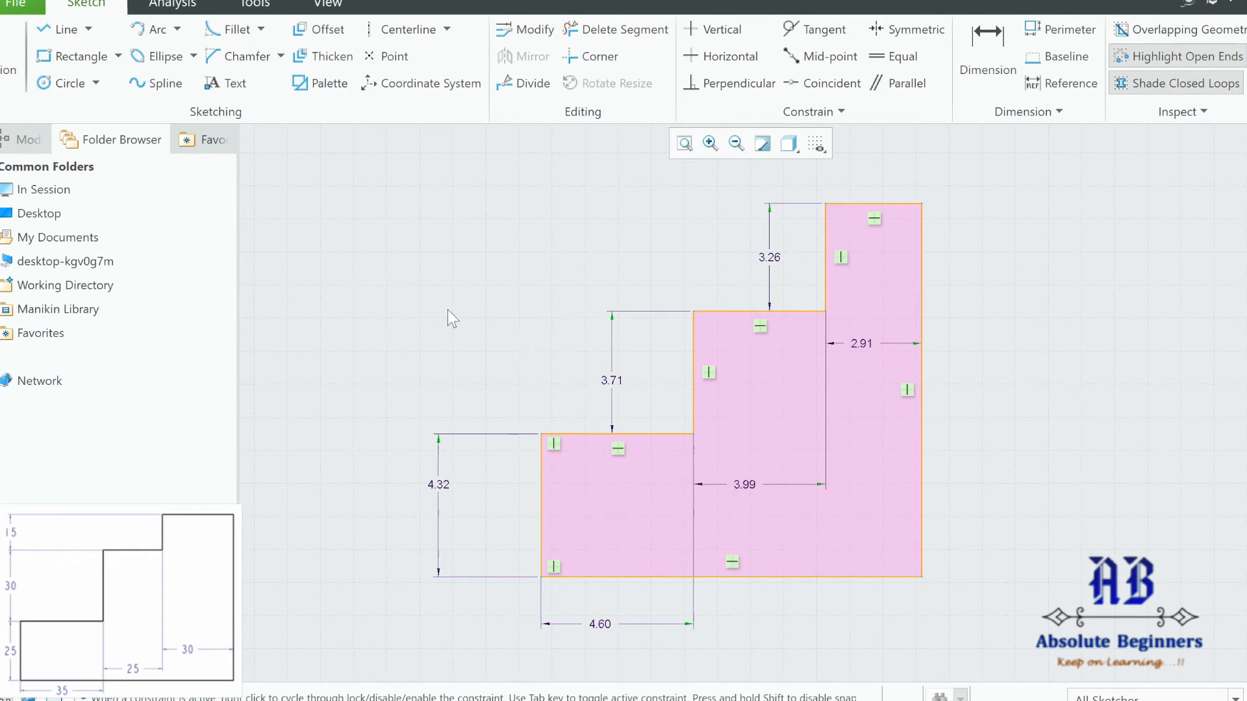
Rescale the whole sketch with Lock Scale so the lowest step width becomes 35.
{"action": "mouse_move", "coordinate": [329, 151]}
{"action": "left_mouse_down"}
{"action": "mouse_move", "coordinate": [487, 284]}
{"action": "mouse_move", "coordinate": [1091, 665]}
{"action": "left_mouse_up"}
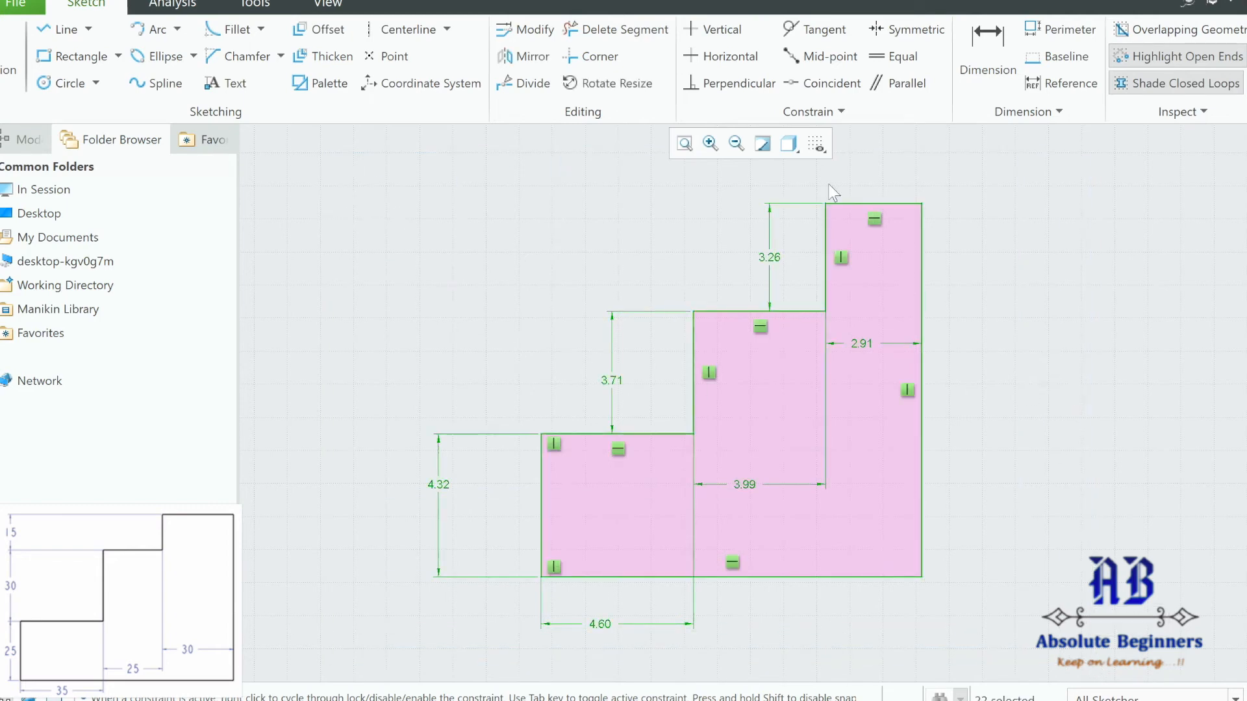
{"action": "left_click", "coordinate": [516, 31]}
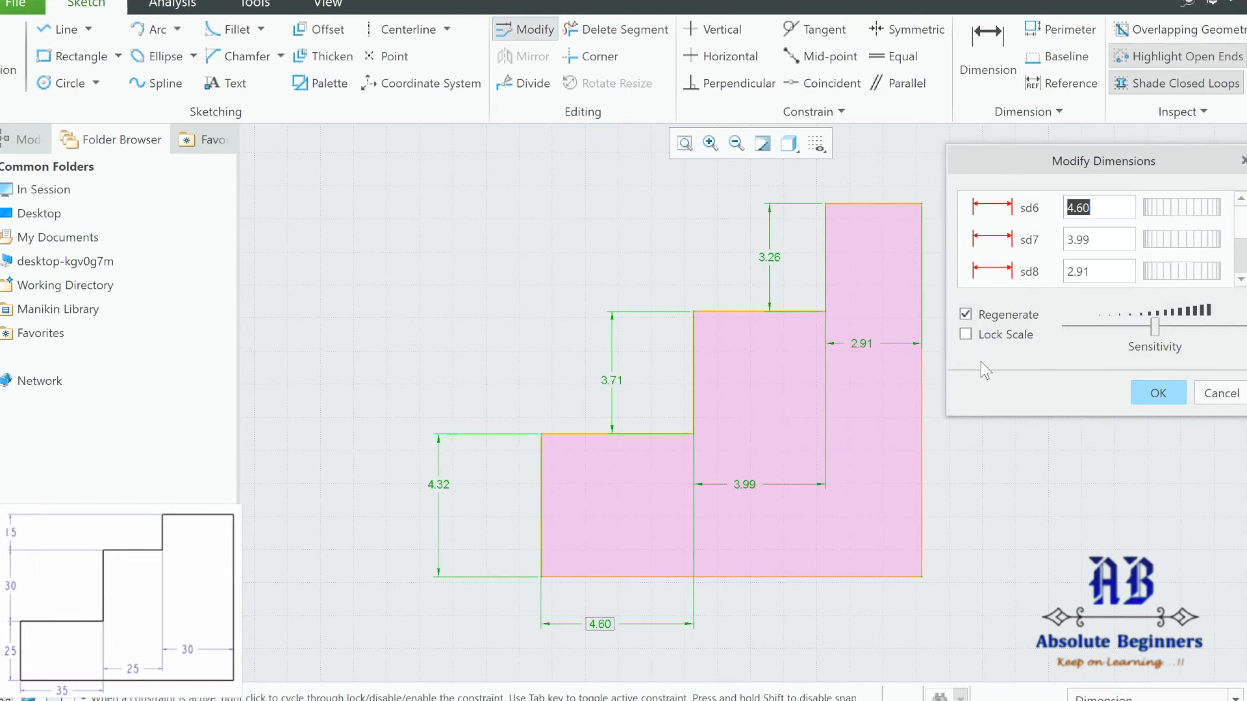
{"action": "left_click", "coordinate": [968, 336]}
{"action": "left_click", "coordinate": [605, 627]}
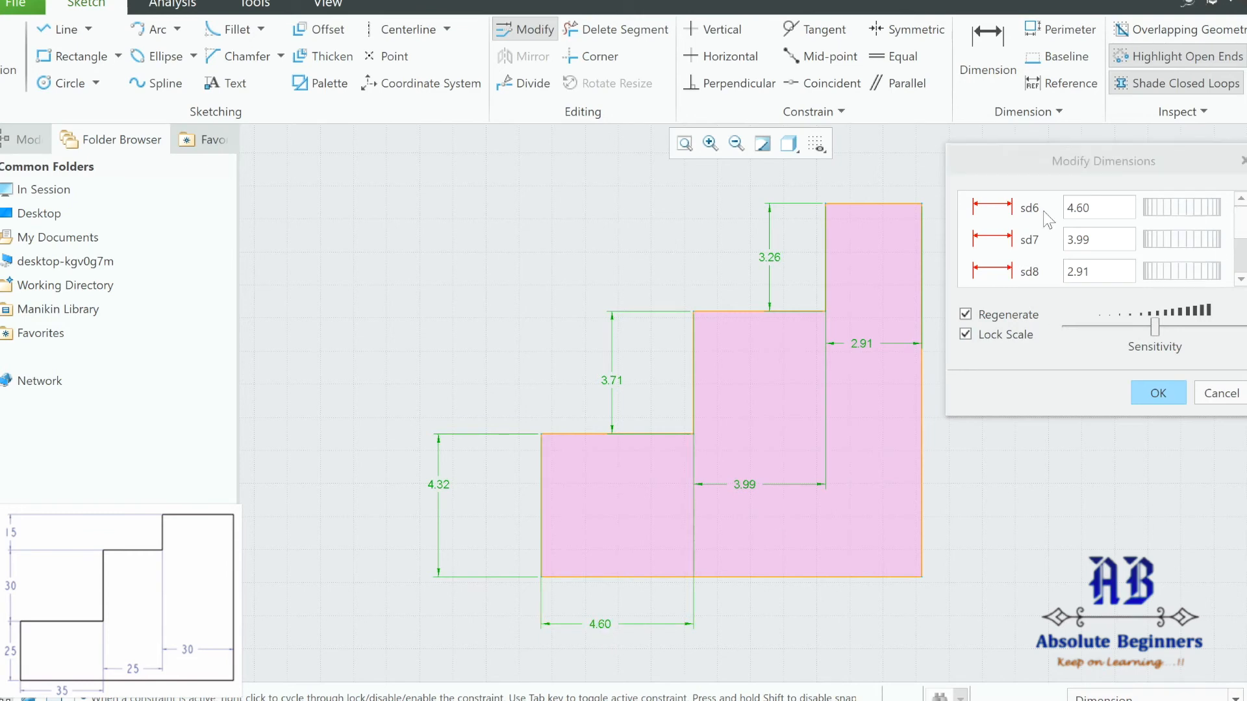
{"action": "left_click", "coordinate": [1092, 209]}
{"action": "left_click_drag", "start_coordinate": [1092, 209], "coordinate": [1066, 209]}
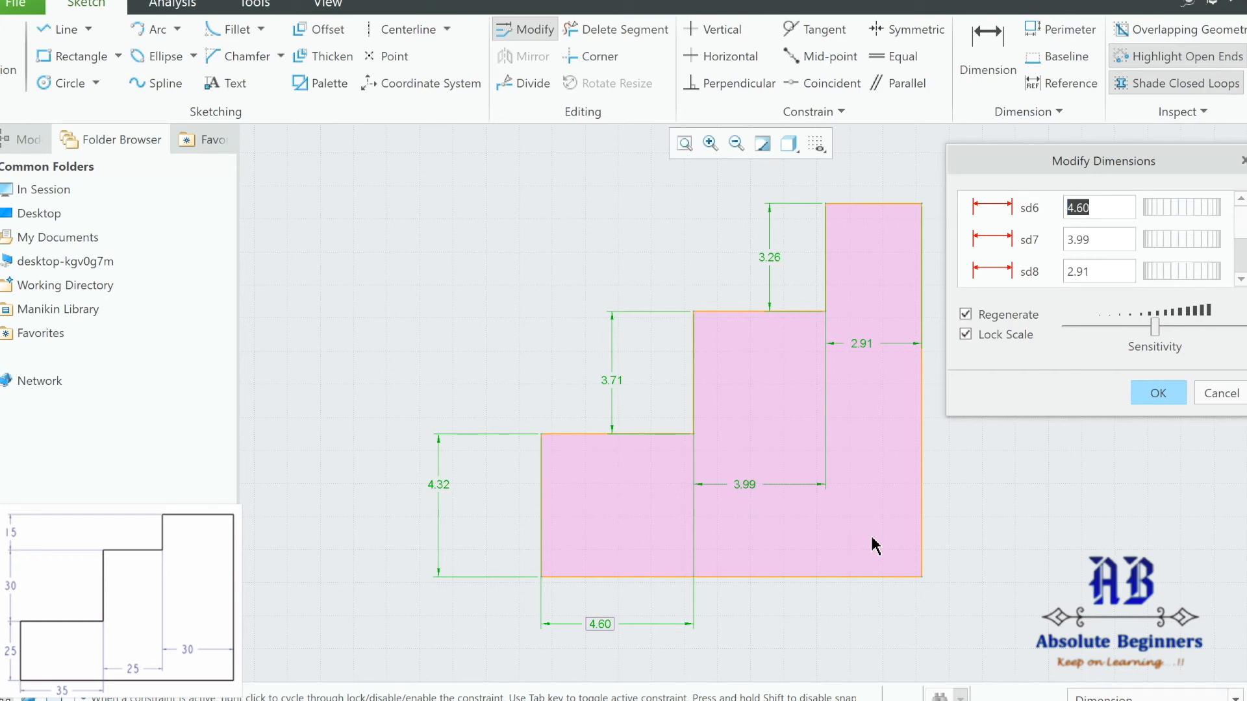
{"action": "type", "text": "35"}
{"action": "left_click", "coordinate": [1158, 394]}
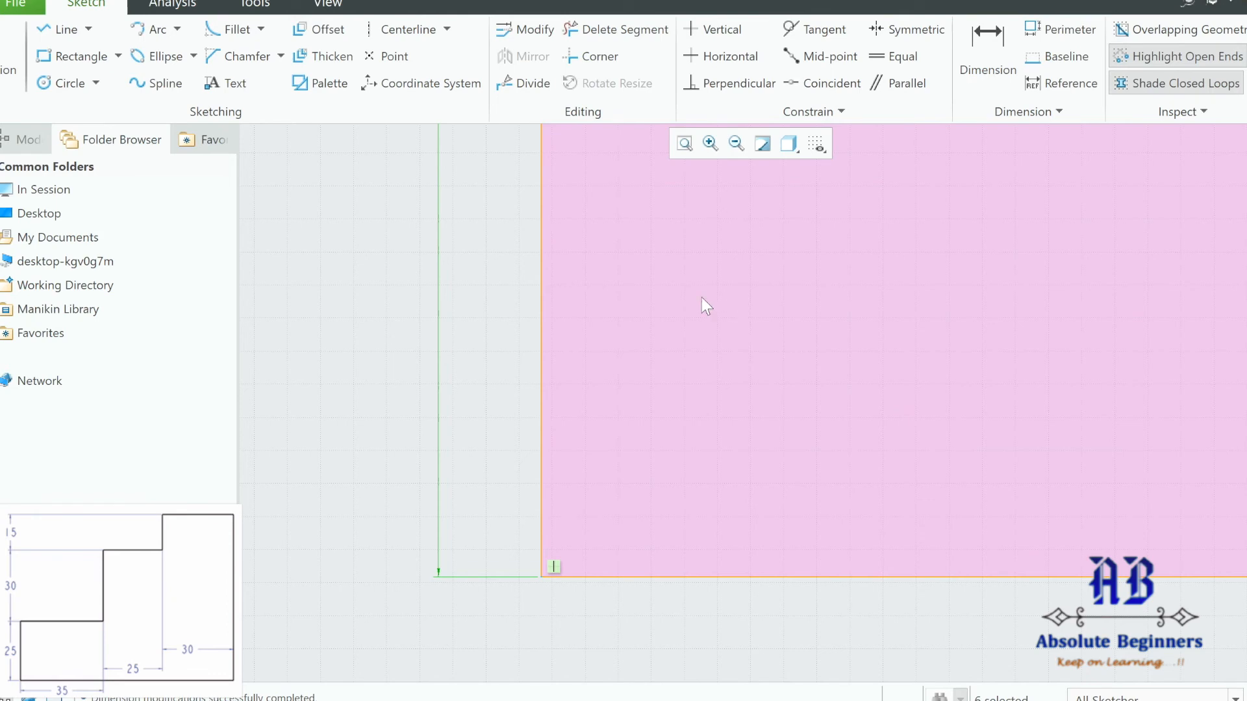
{"action": "left_click", "coordinate": [685, 144]}
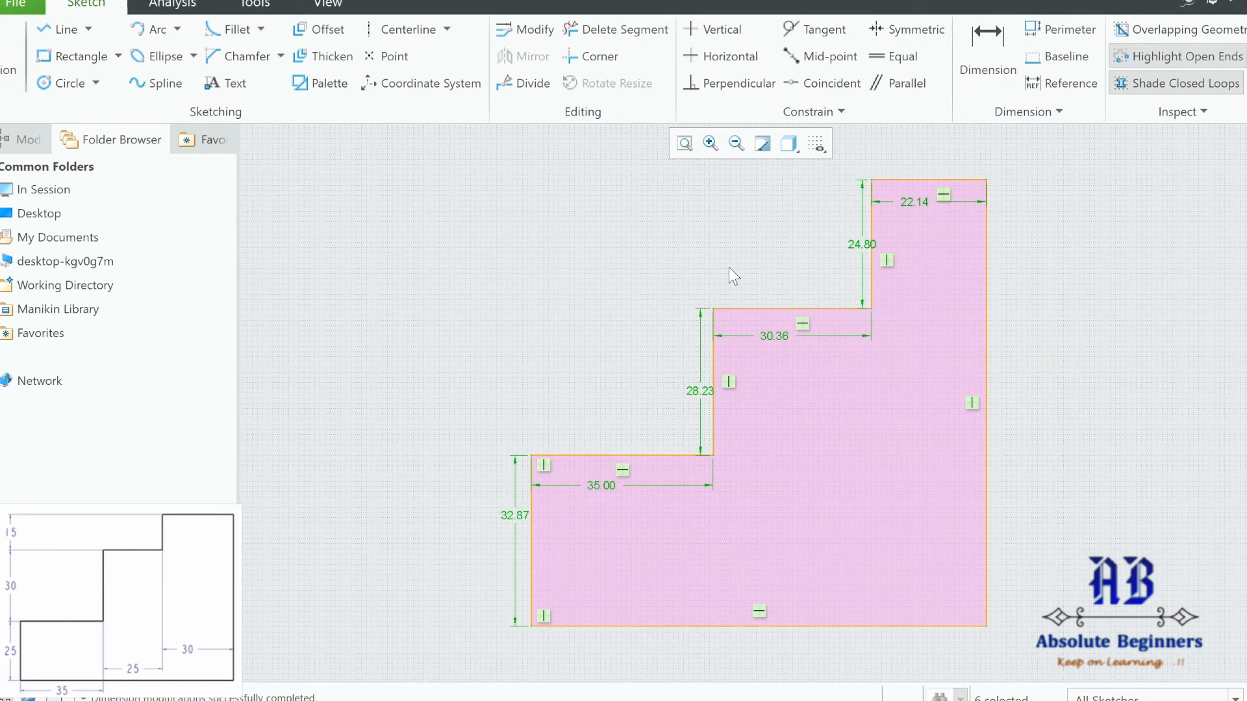
Change the middle step width from 30.36 to 25 and the top step from 22.14 to 30.
{"action": "left_click", "coordinate": [1073, 452]}
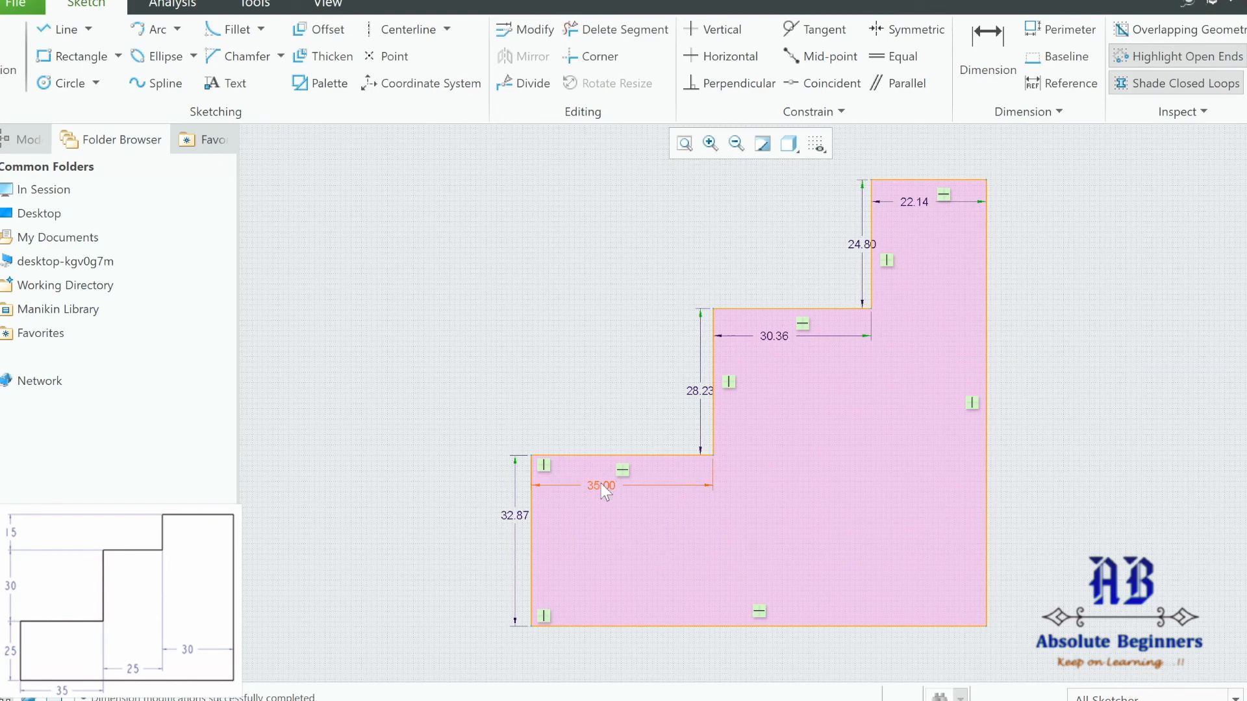
{"action": "left_click_drag", "start_coordinate": [603, 487], "coordinate": [601, 526]}
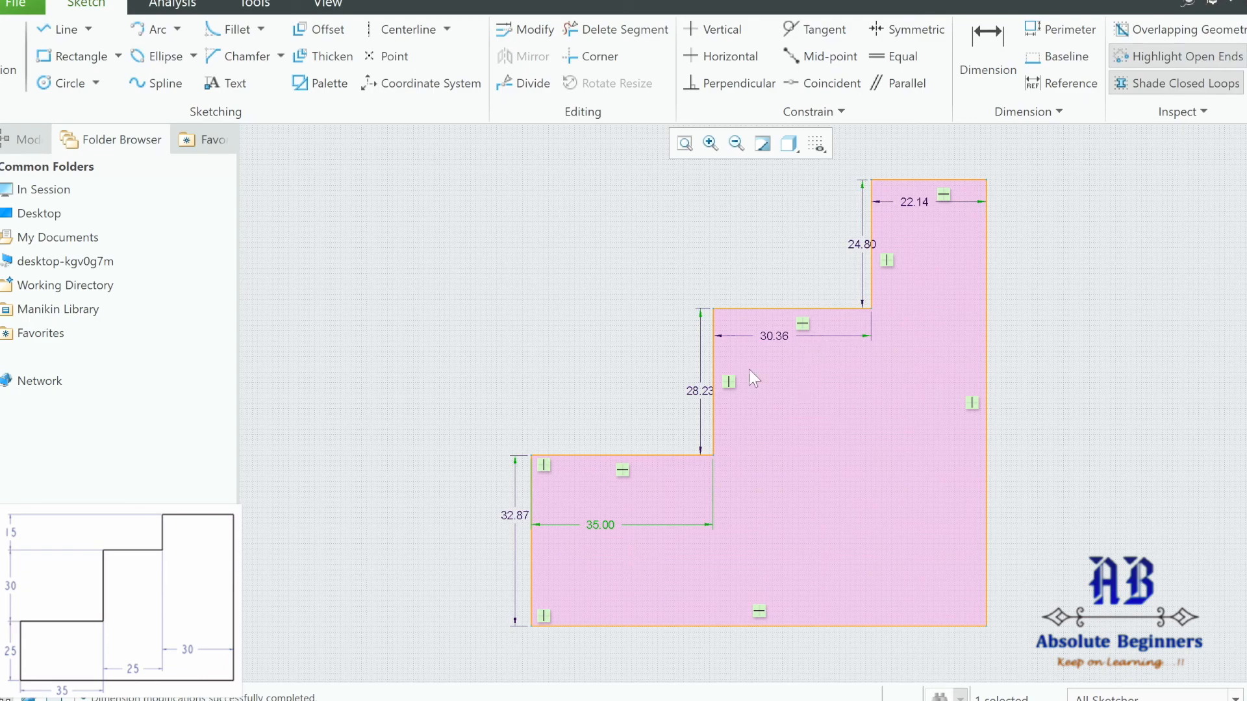
{"action": "left_click_drag", "start_coordinate": [773, 338], "coordinate": [793, 378]}
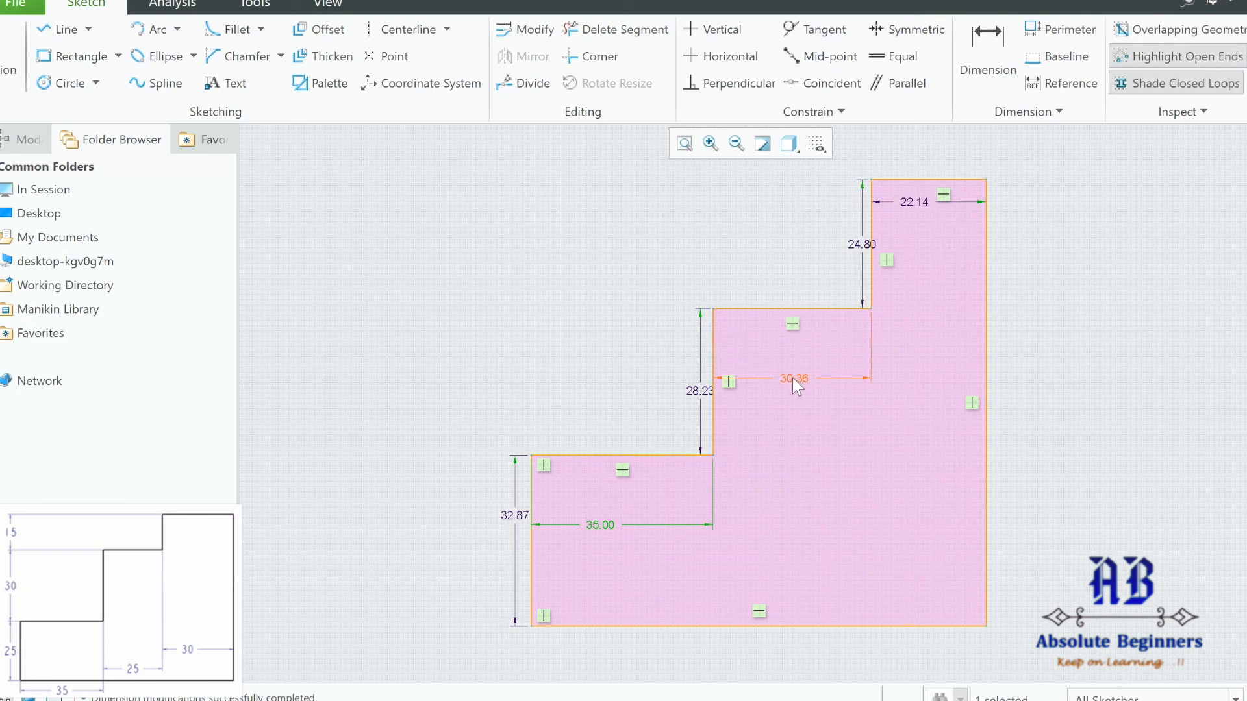
{"action": "double_click", "coordinate": [793, 378]}
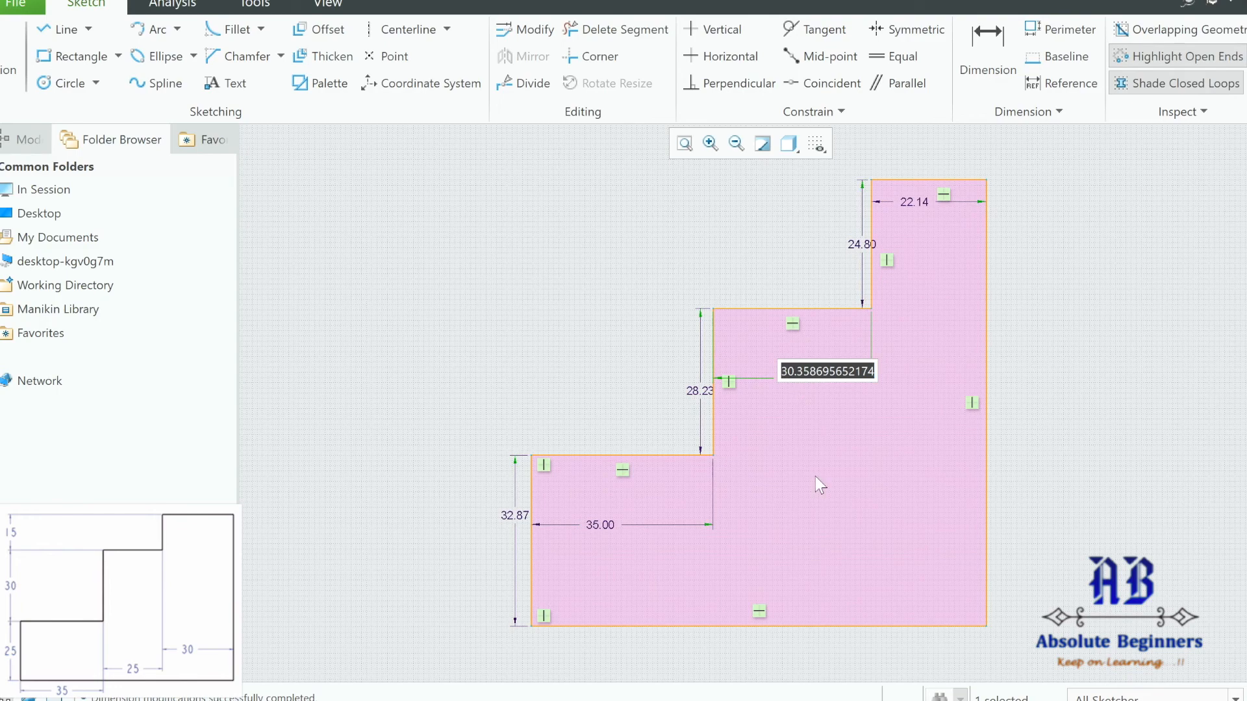
{"action": "type", "text": "25"}
{"action": "key", "text": "Return"}
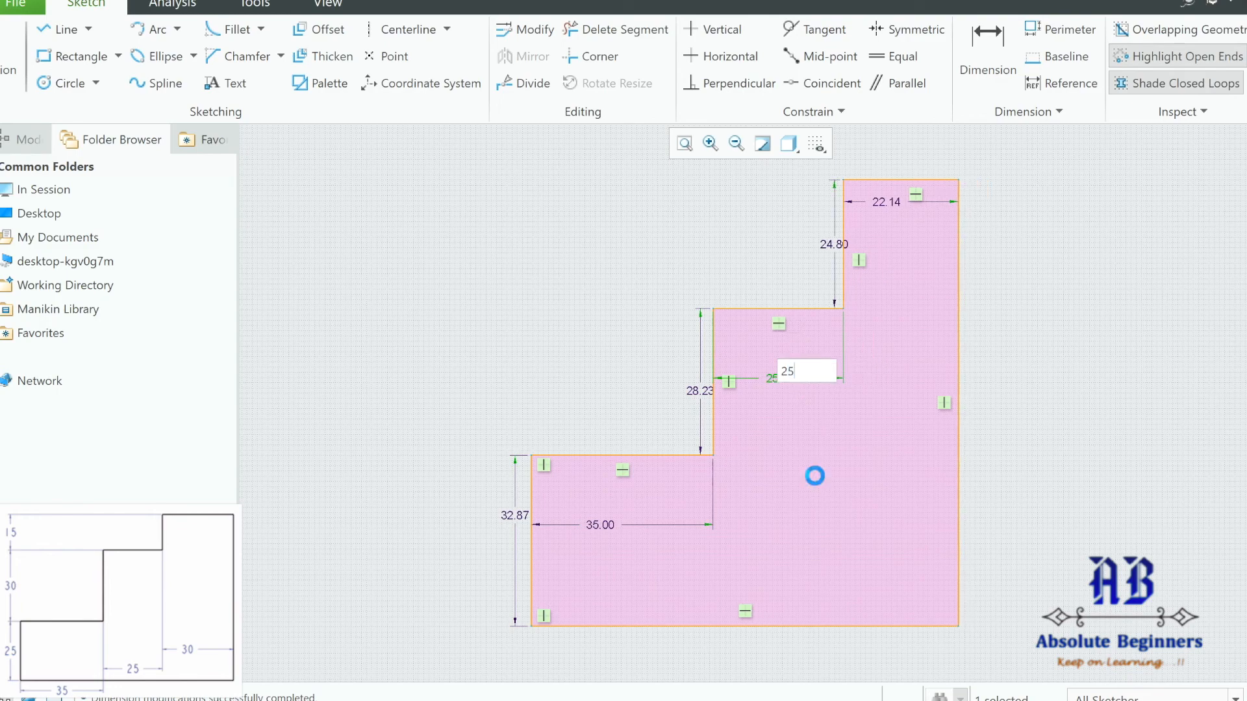
{"action": "double_click", "coordinate": [885, 202]}
{"action": "type", "text": "30"}
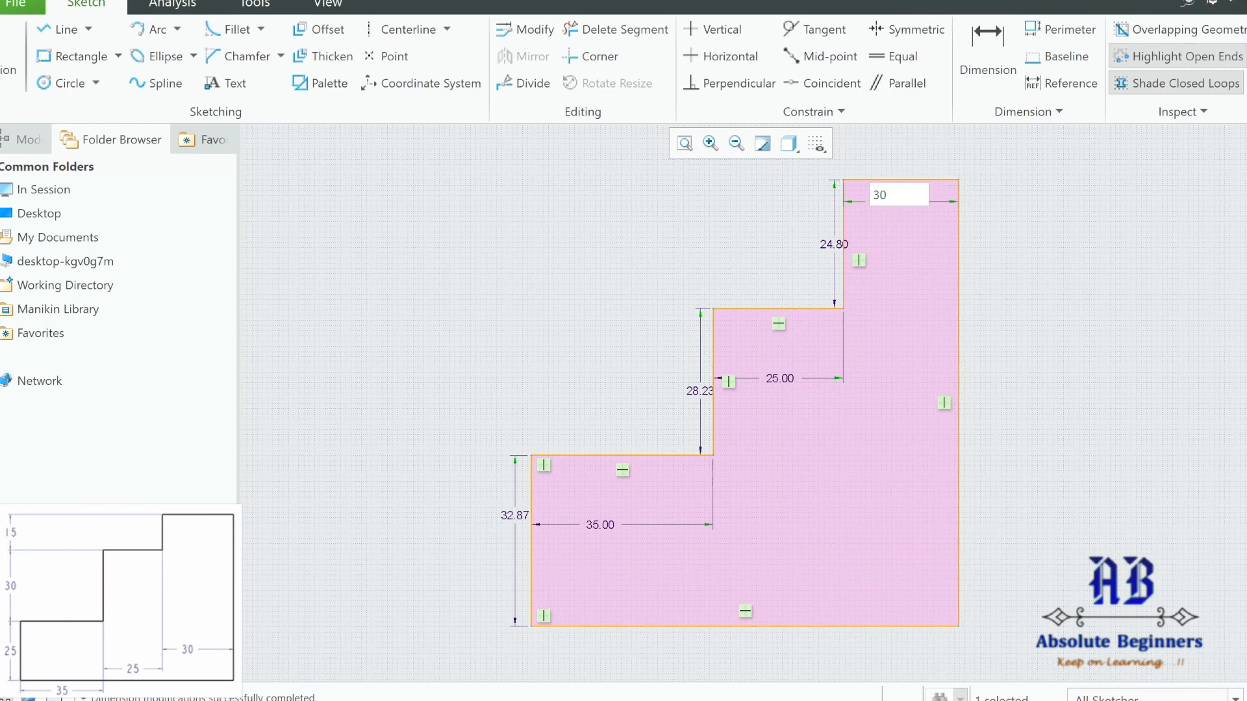
{"action": "key", "text": "Return"}
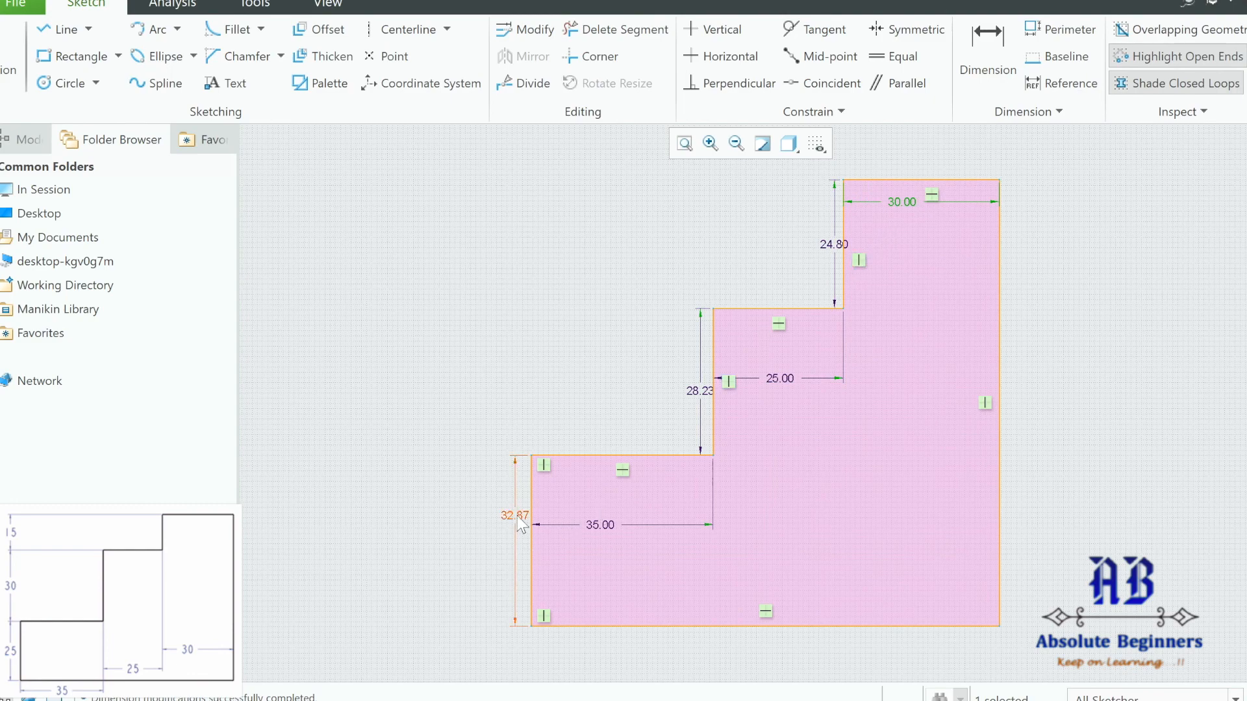
Set the bottom step height to 25 and the middle step height to 30.
{"action": "left_click_drag", "start_coordinate": [518, 518], "coordinate": [486, 528]}
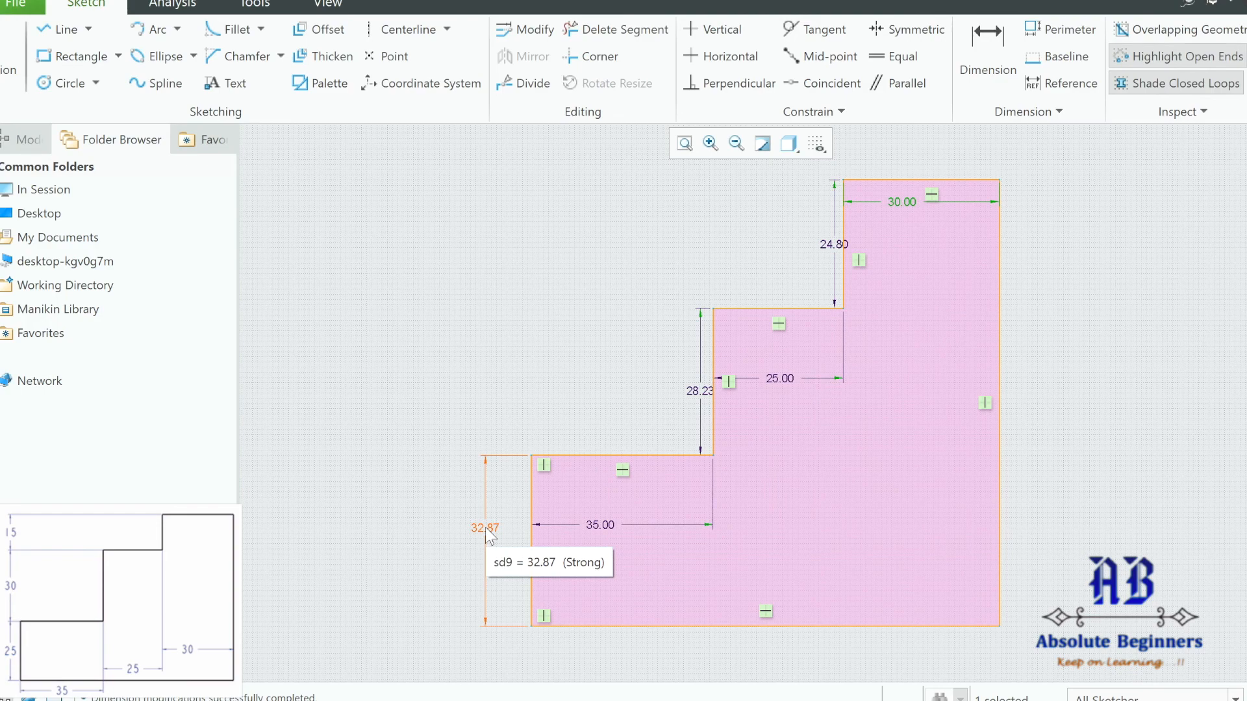
{"action": "double_click", "coordinate": [488, 526]}
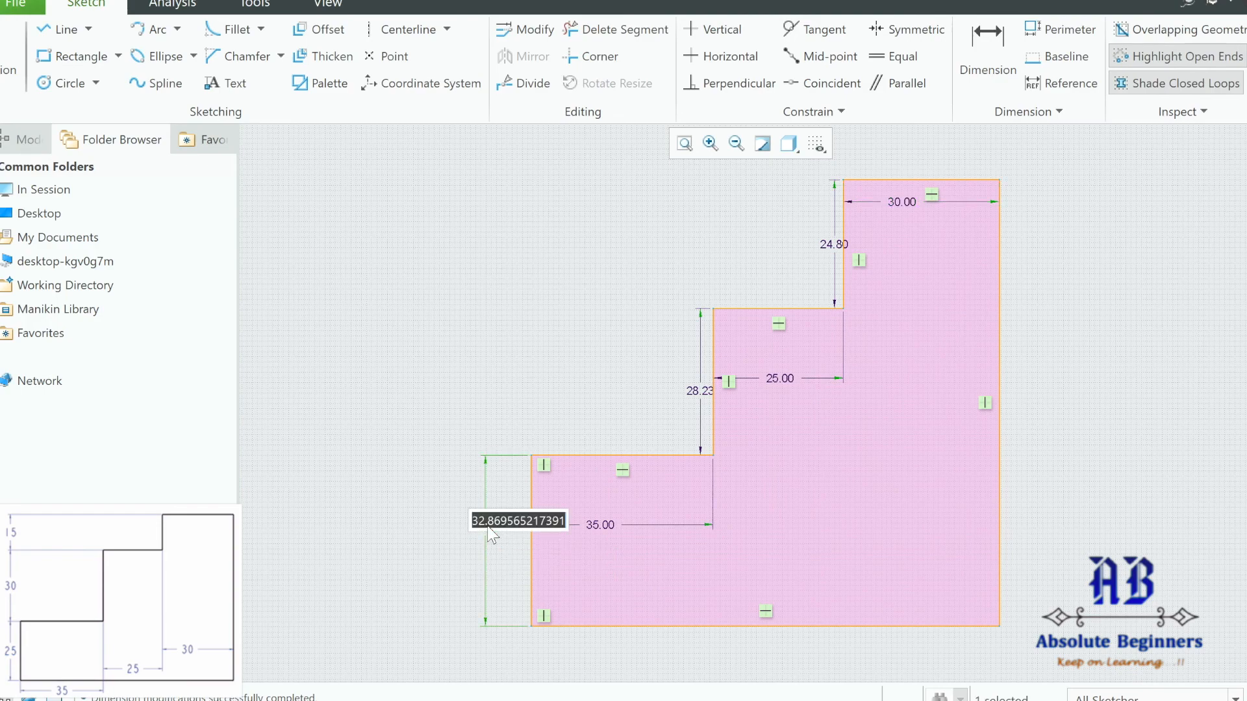
{"action": "type", "text": "25"}
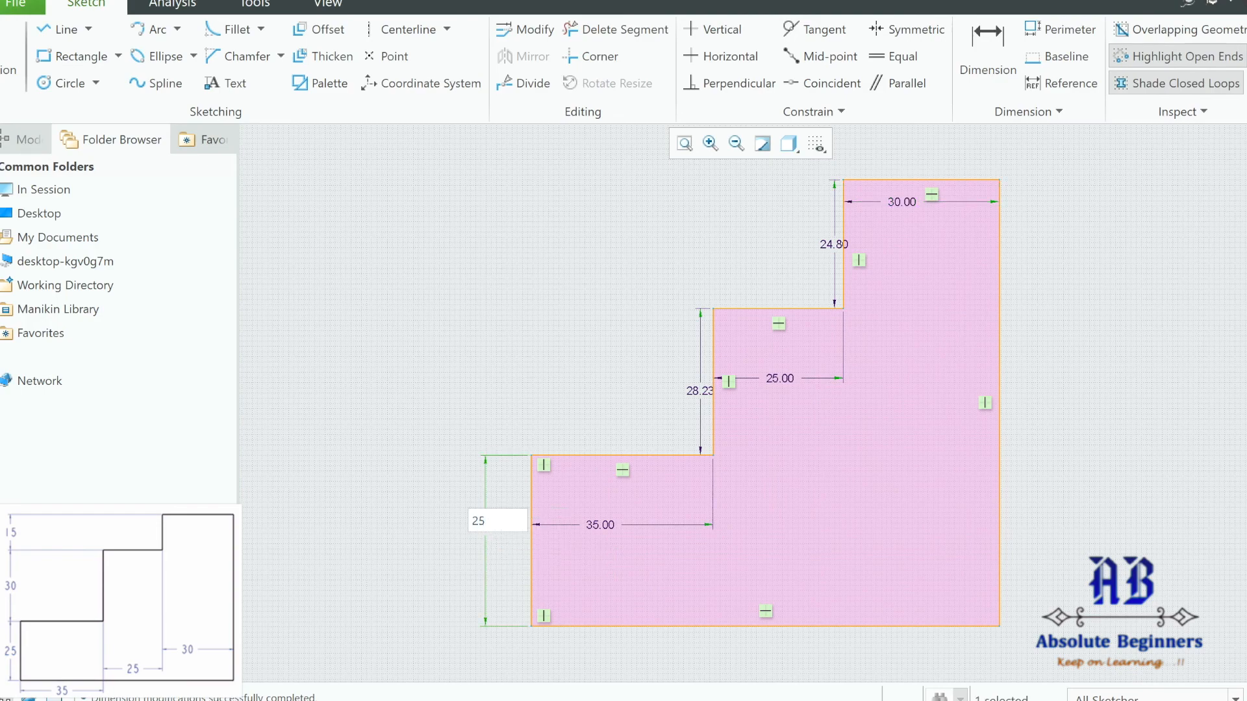
{"action": "key", "text": "Return"}
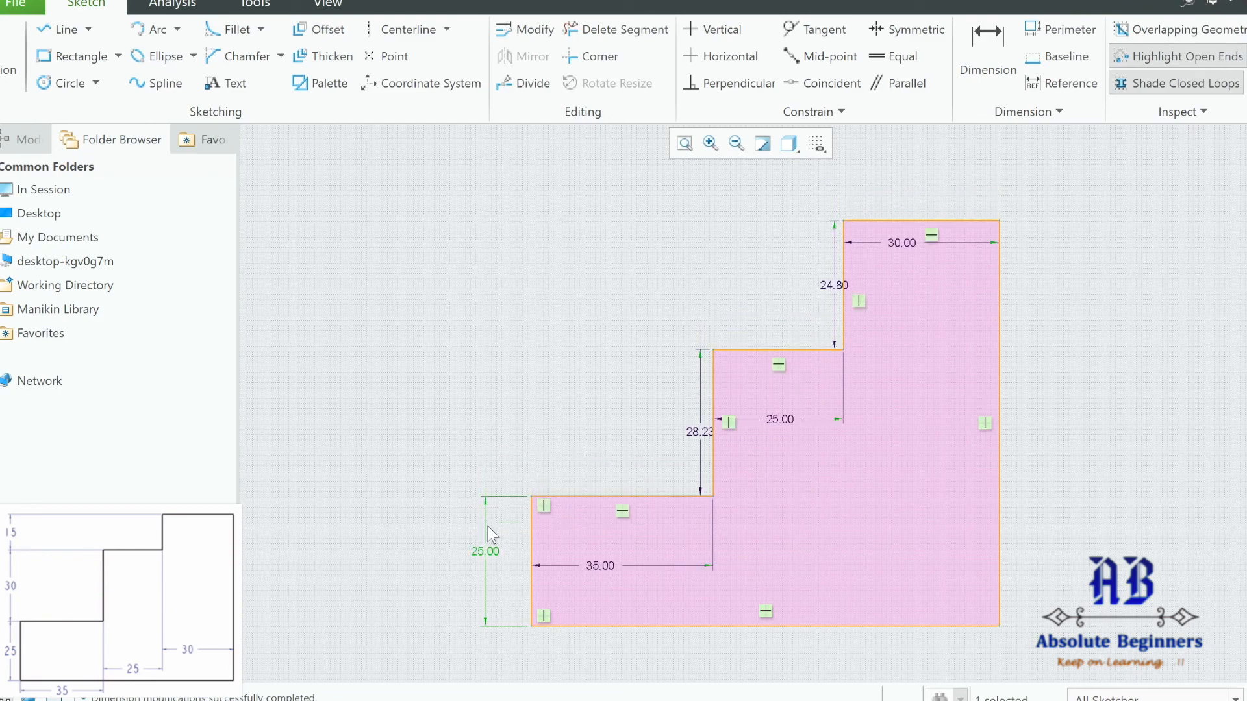
{"action": "left_click_drag", "start_coordinate": [704, 436], "coordinate": [665, 420]}
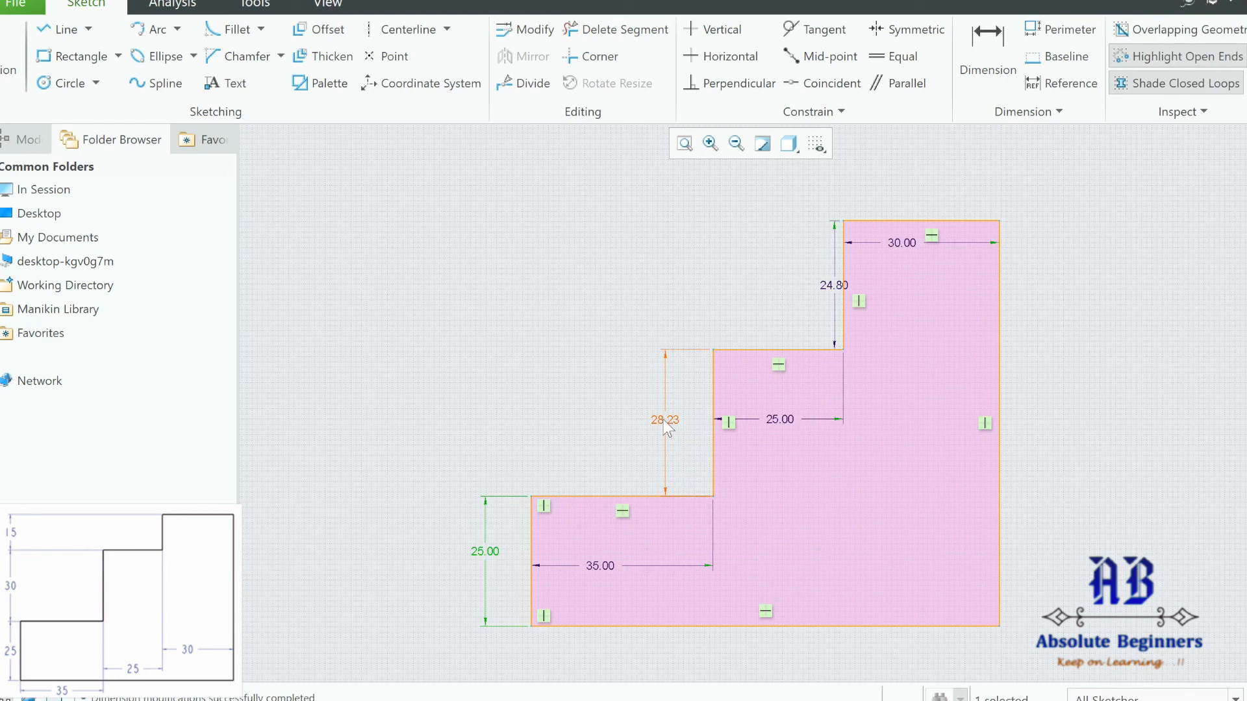
{"action": "double_click", "coordinate": [662, 419]}
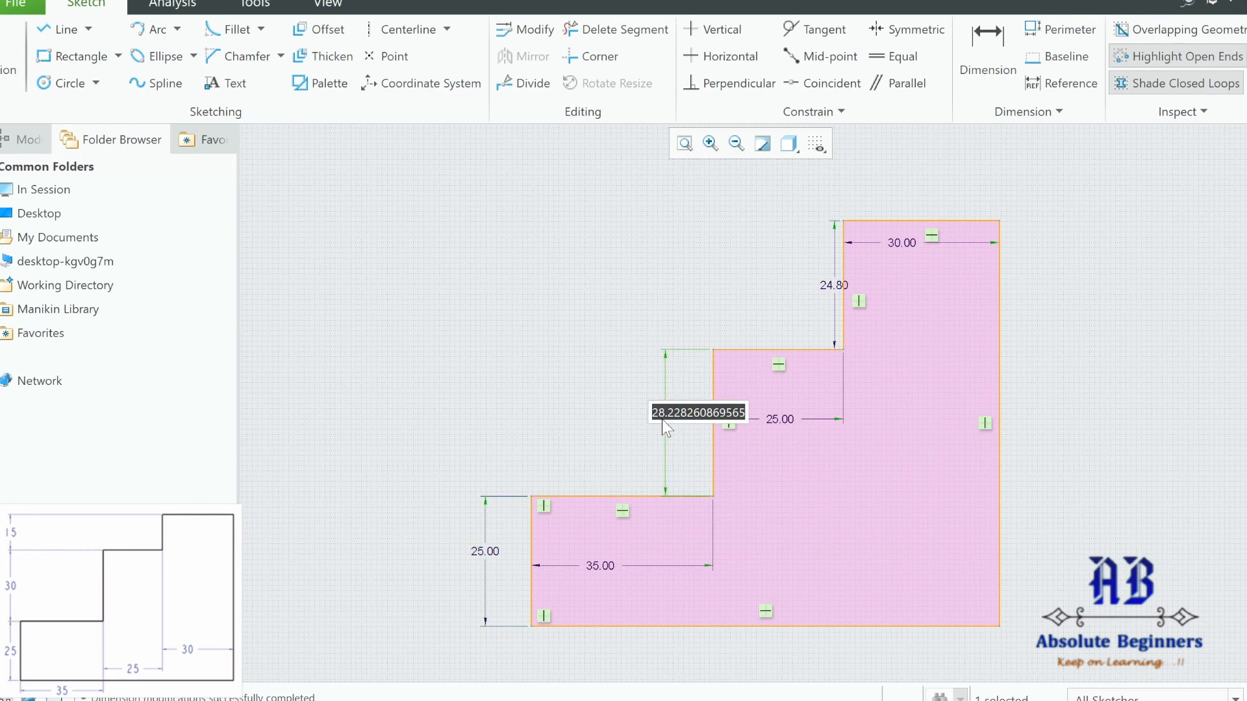
{"action": "type", "text": "30"}
{"action": "key", "text": "Return"}
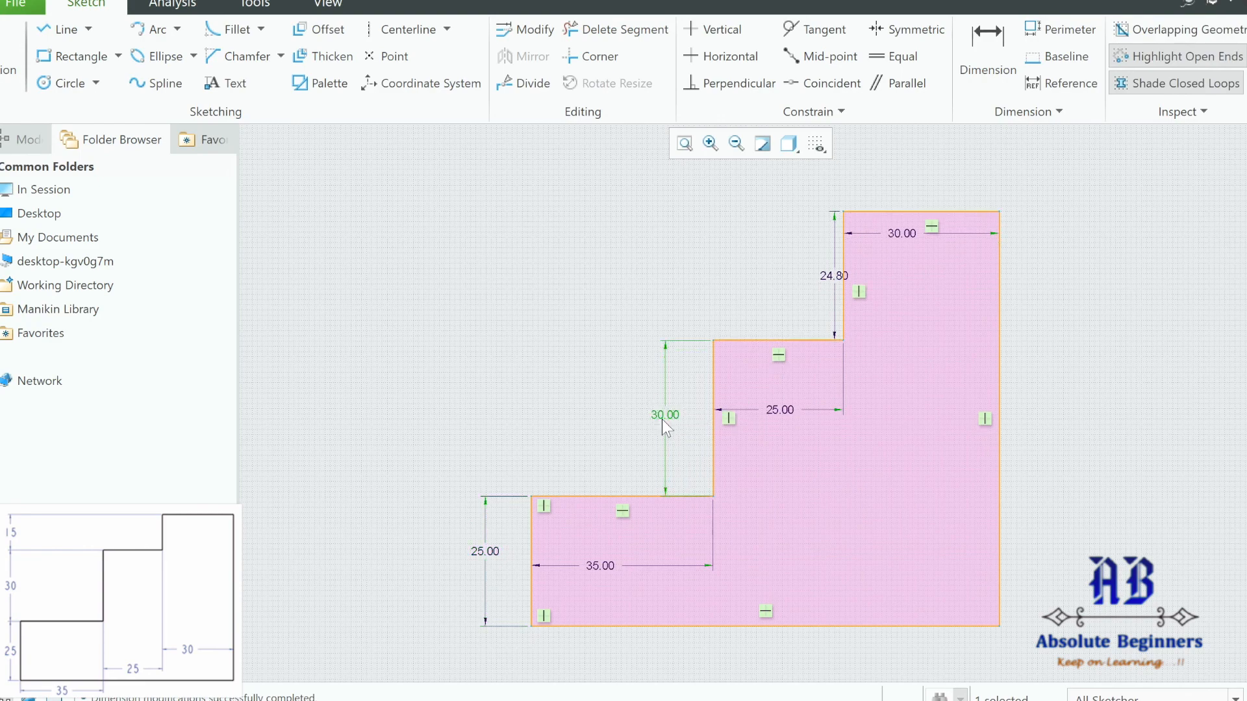
Set the top step height from 24.80 to 15 and refit the profile.
{"action": "left_click_drag", "start_coordinate": [831, 286], "coordinate": [802, 276]}
{"action": "double_click", "coordinate": [801, 276]}
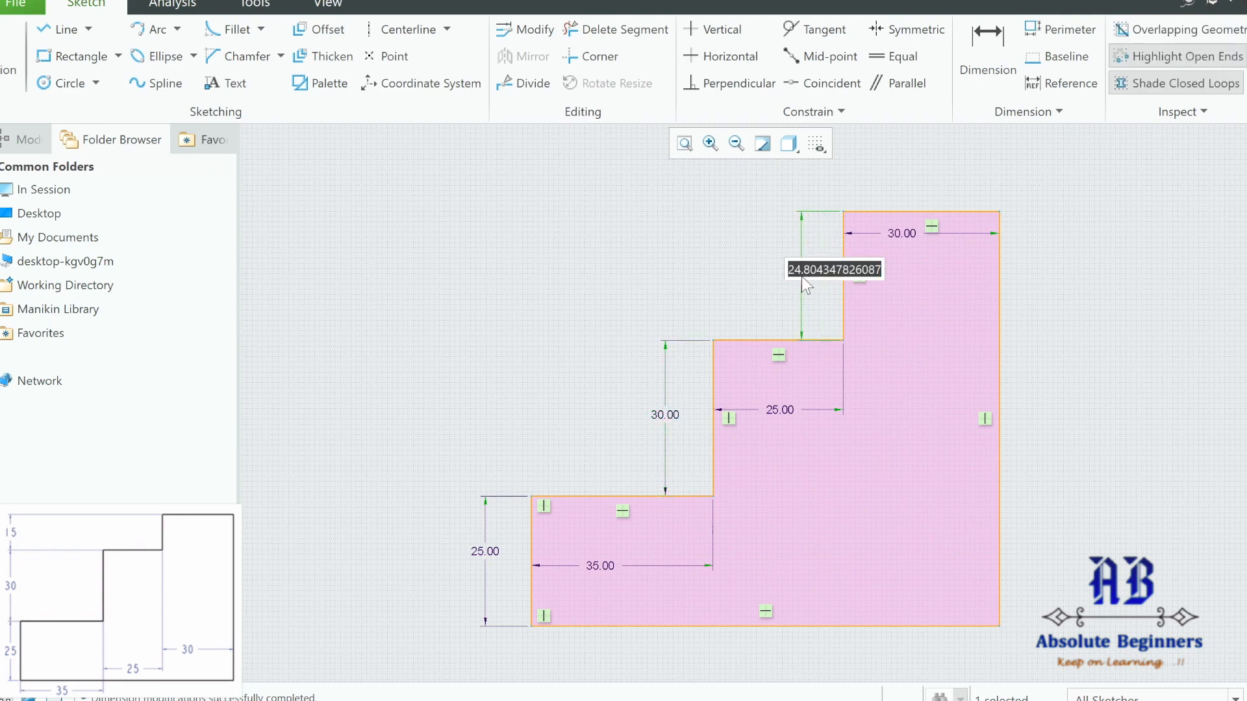
{"action": "type", "text": "15"}
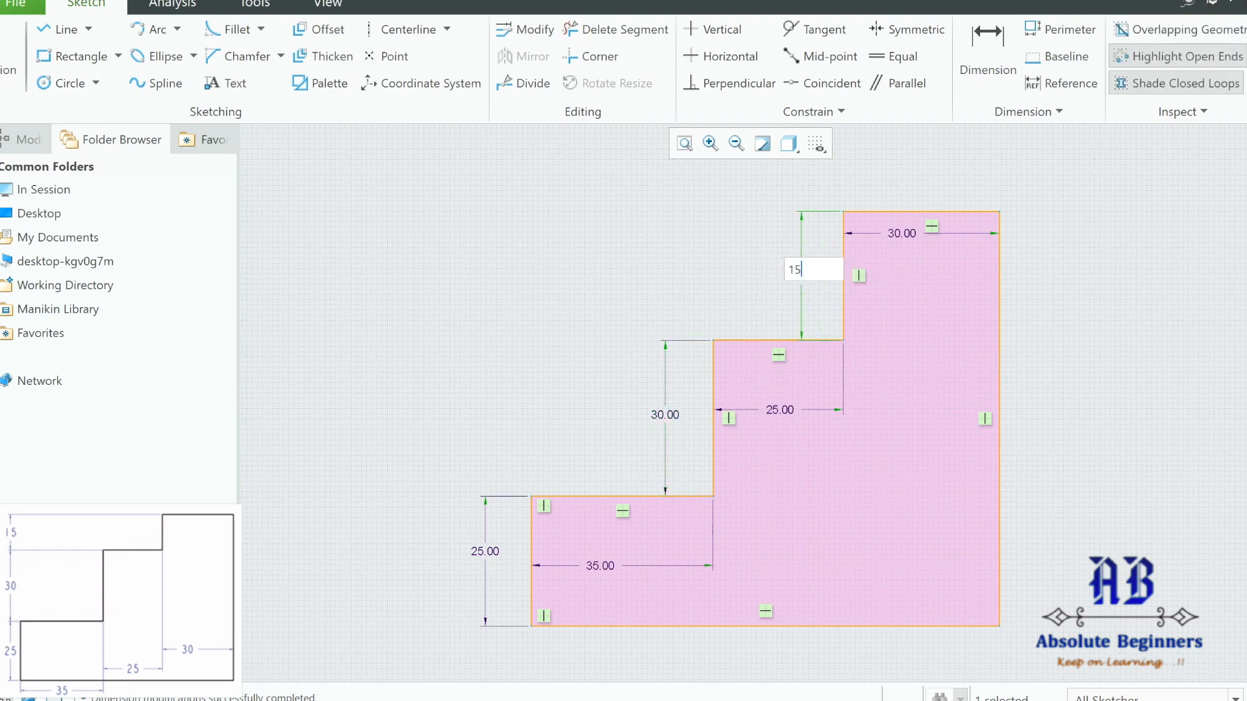
{"action": "key", "text": "Return"}
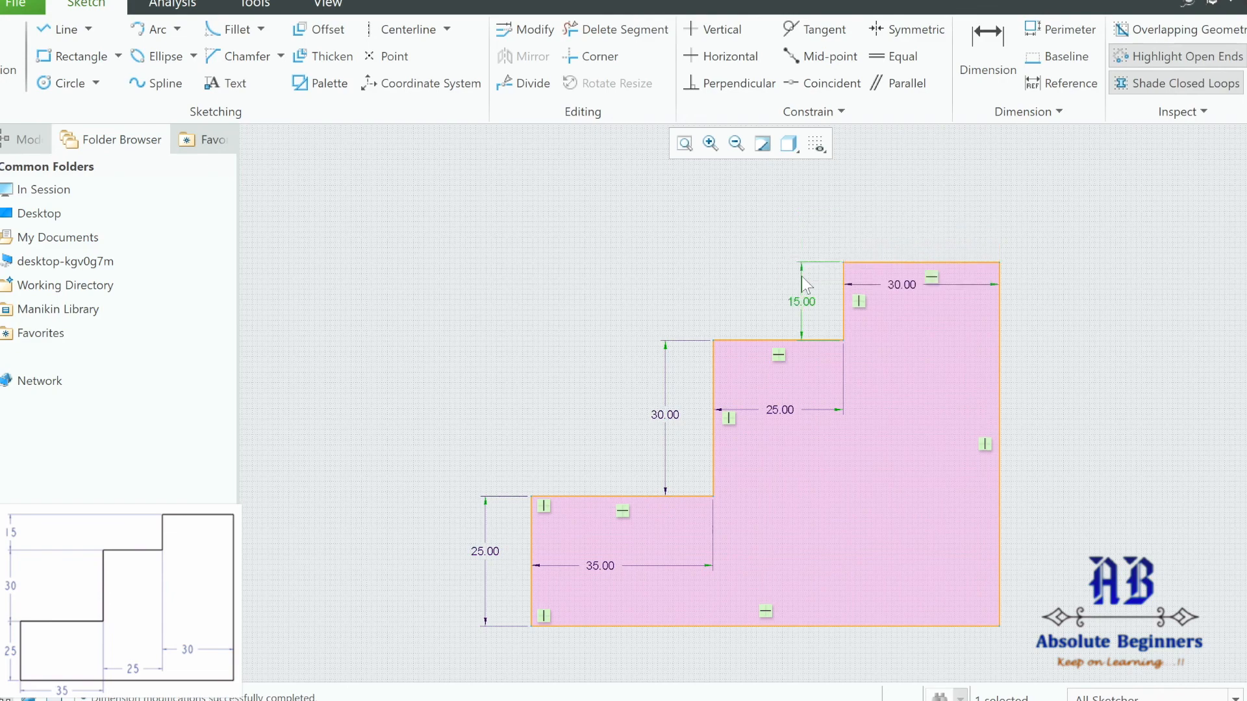
{"action": "left_click", "coordinate": [684, 147]}
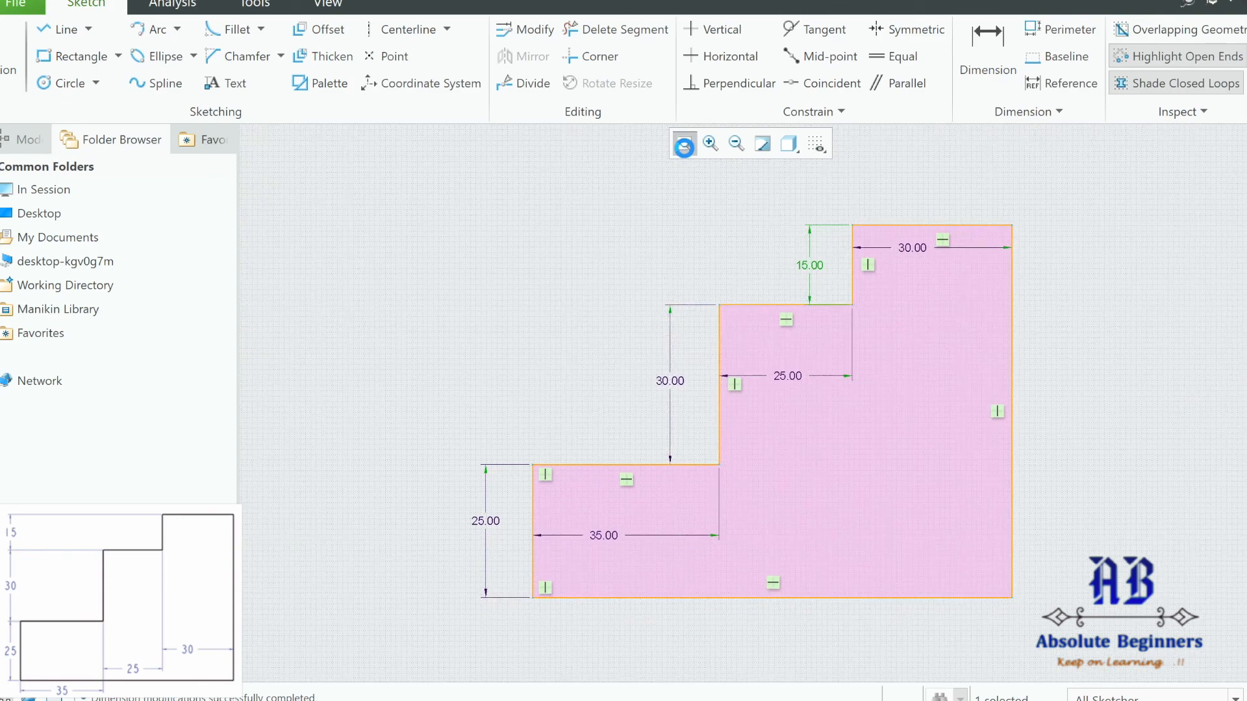